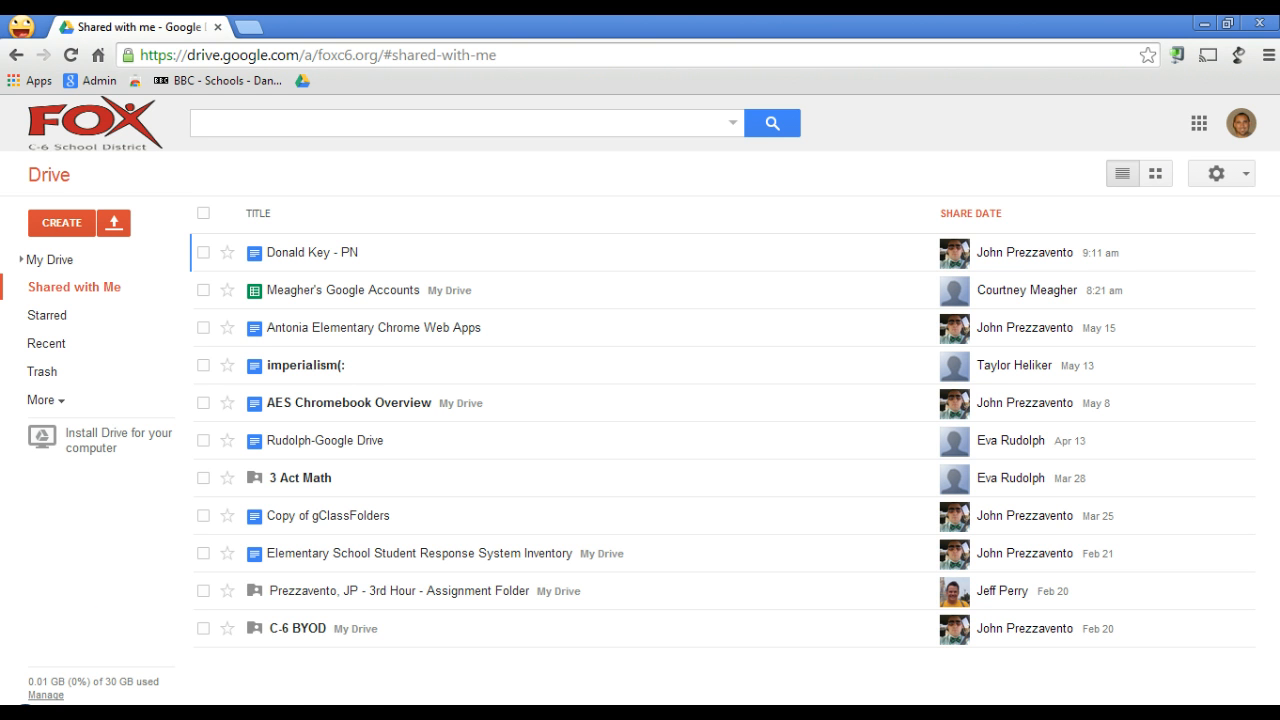
Search the apps that can be connected to Drive for "kaizena" and close the app gallery
{"action": "left_click", "coordinate": [61, 222]}
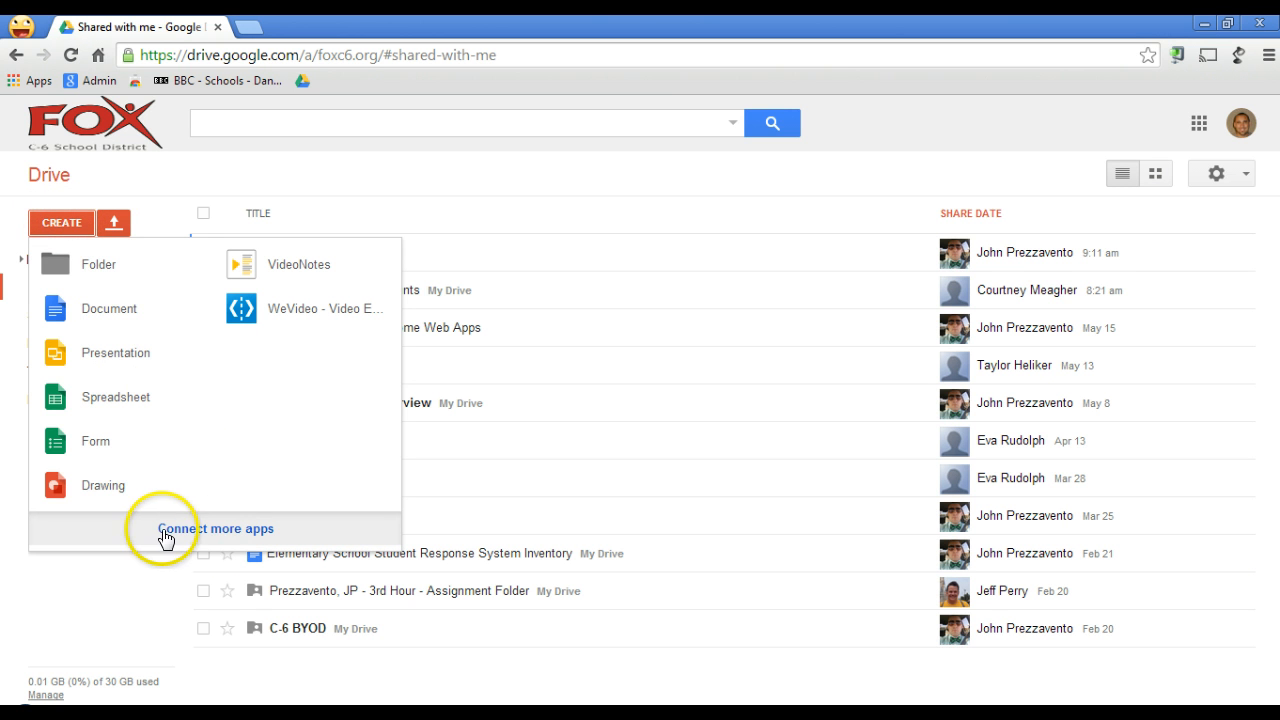
{"action": "left_click", "coordinate": [237, 538]}
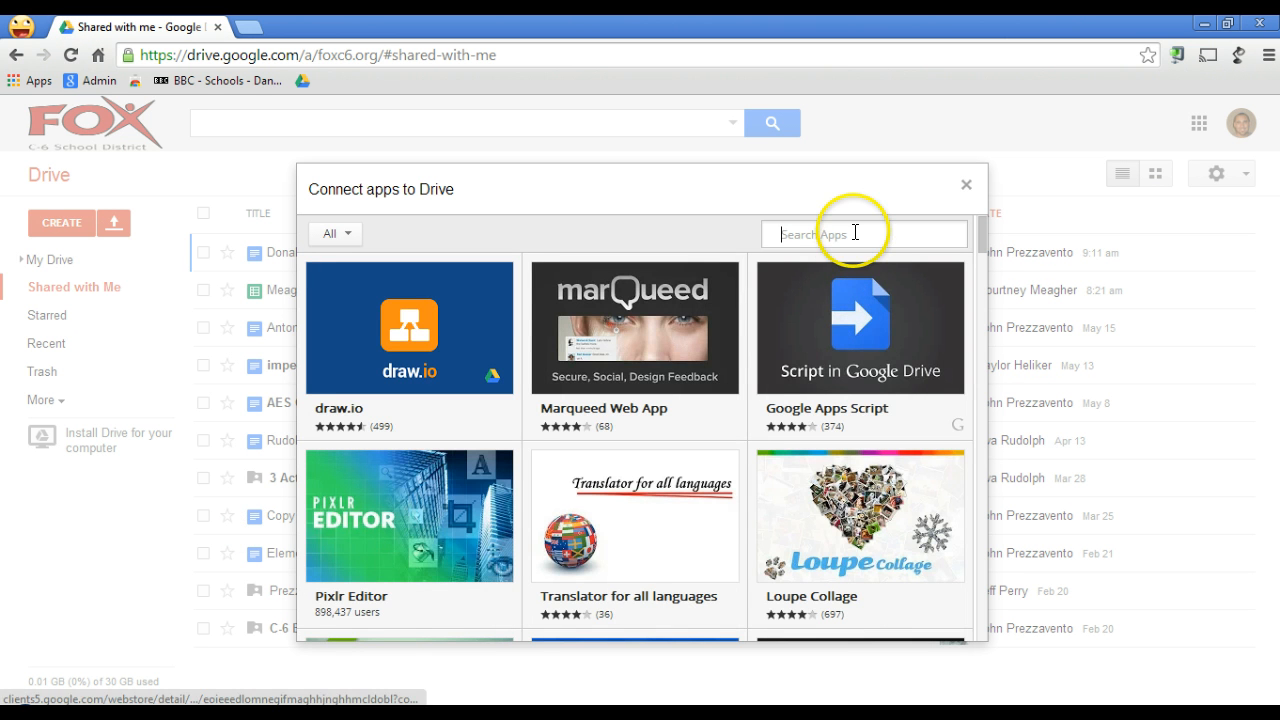
{"action": "left_click", "coordinate": [855, 234]}
{"action": "type", "text": "k"}
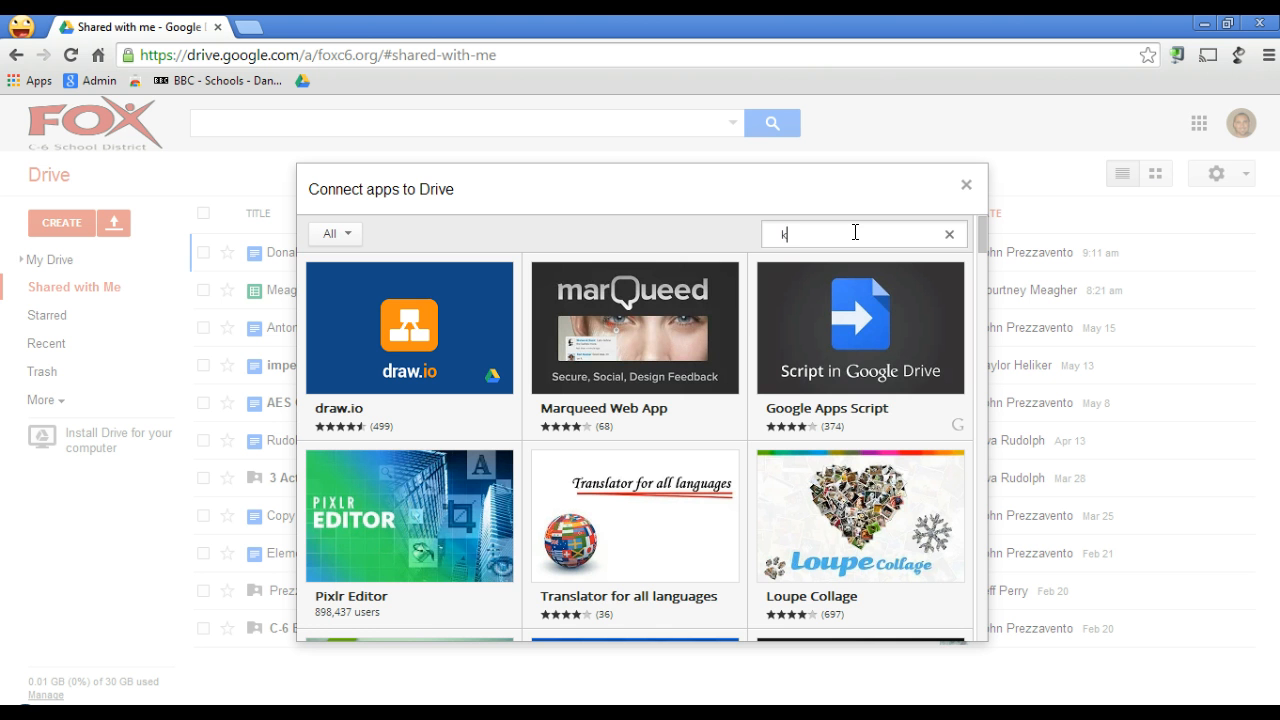
{"action": "type", "text": "aizena"}
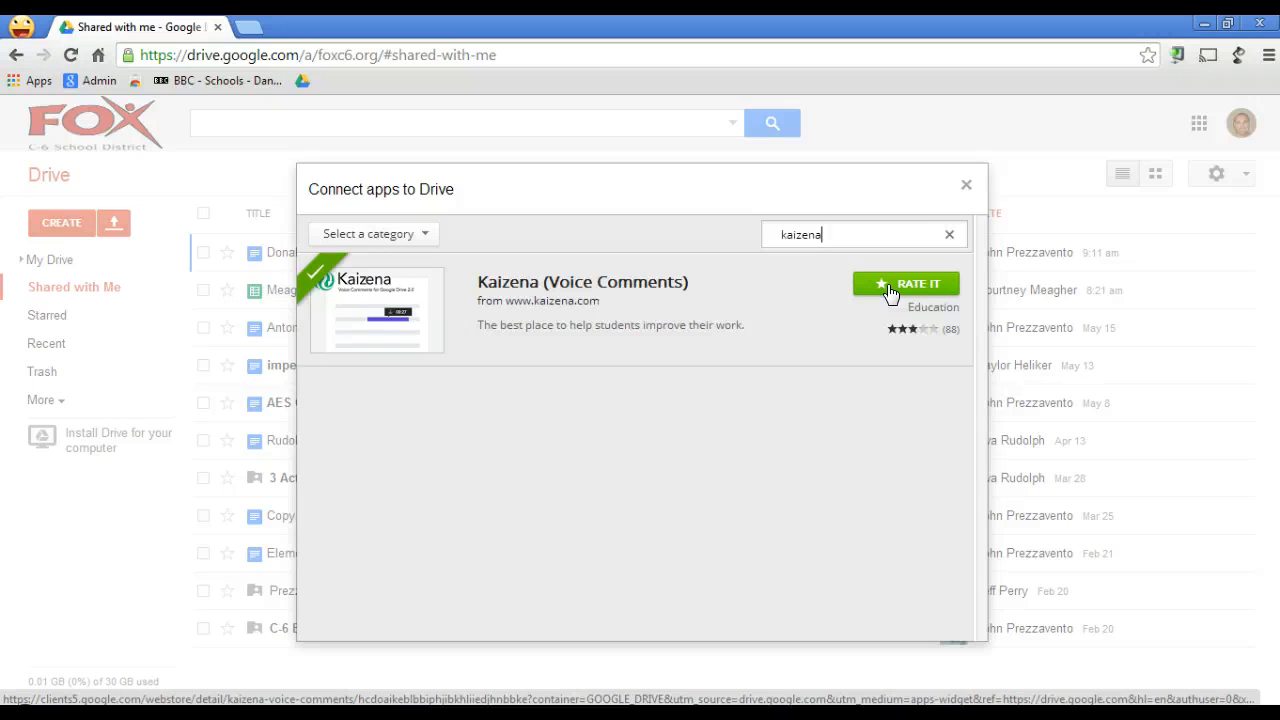
{"action": "left_click", "coordinate": [966, 186]}
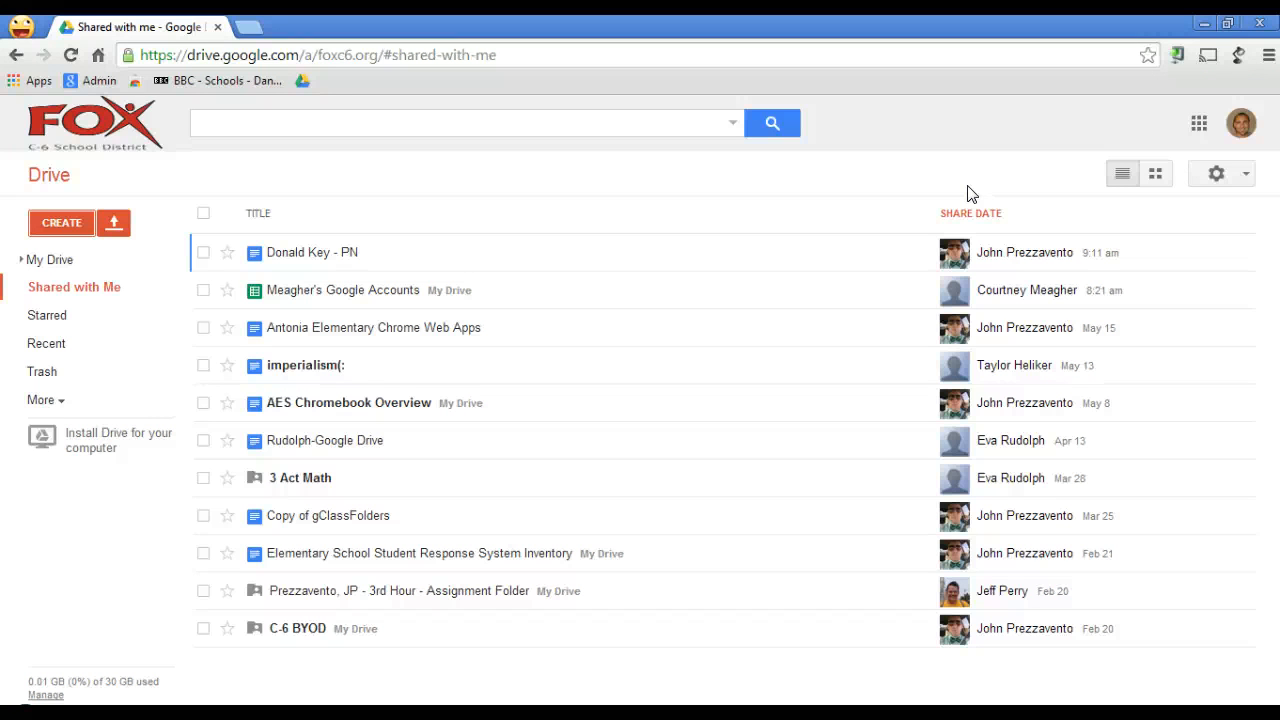
Open the student essay at the head of the shared files list with Kaizena
{"action": "right_click", "coordinate": [326, 259]}
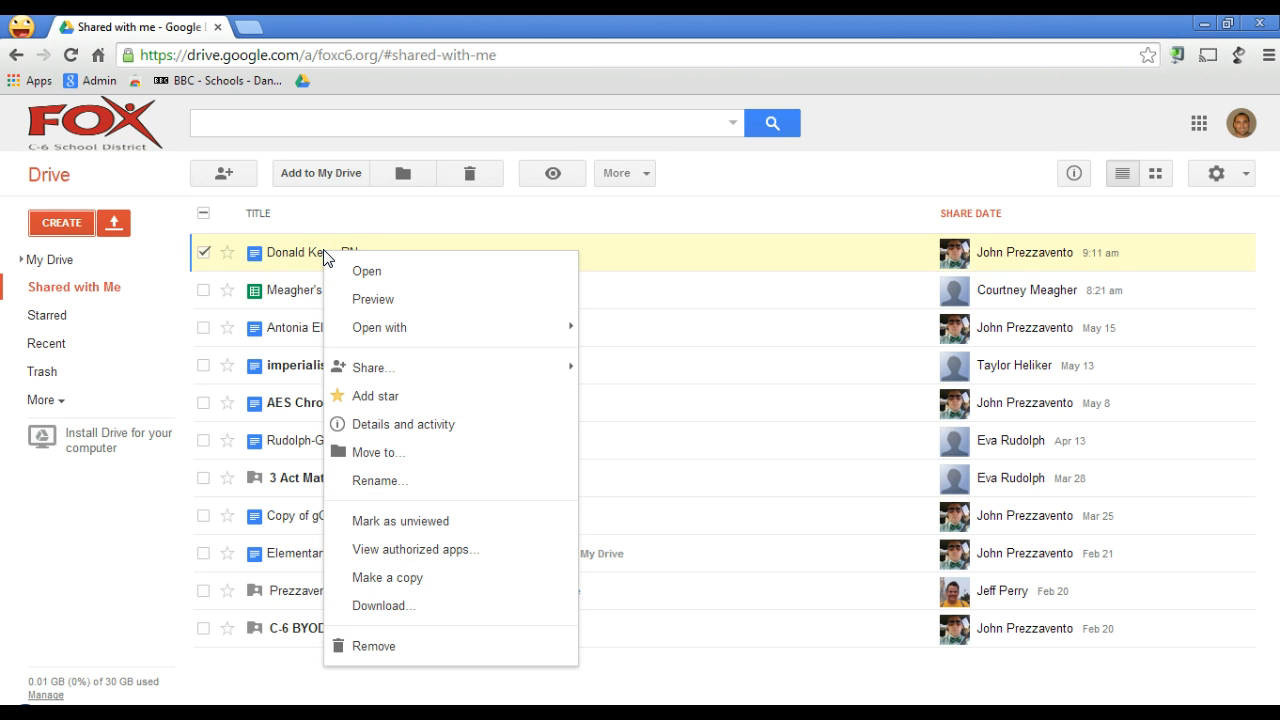
{"action": "mouse_move", "coordinate": [340, 333]}
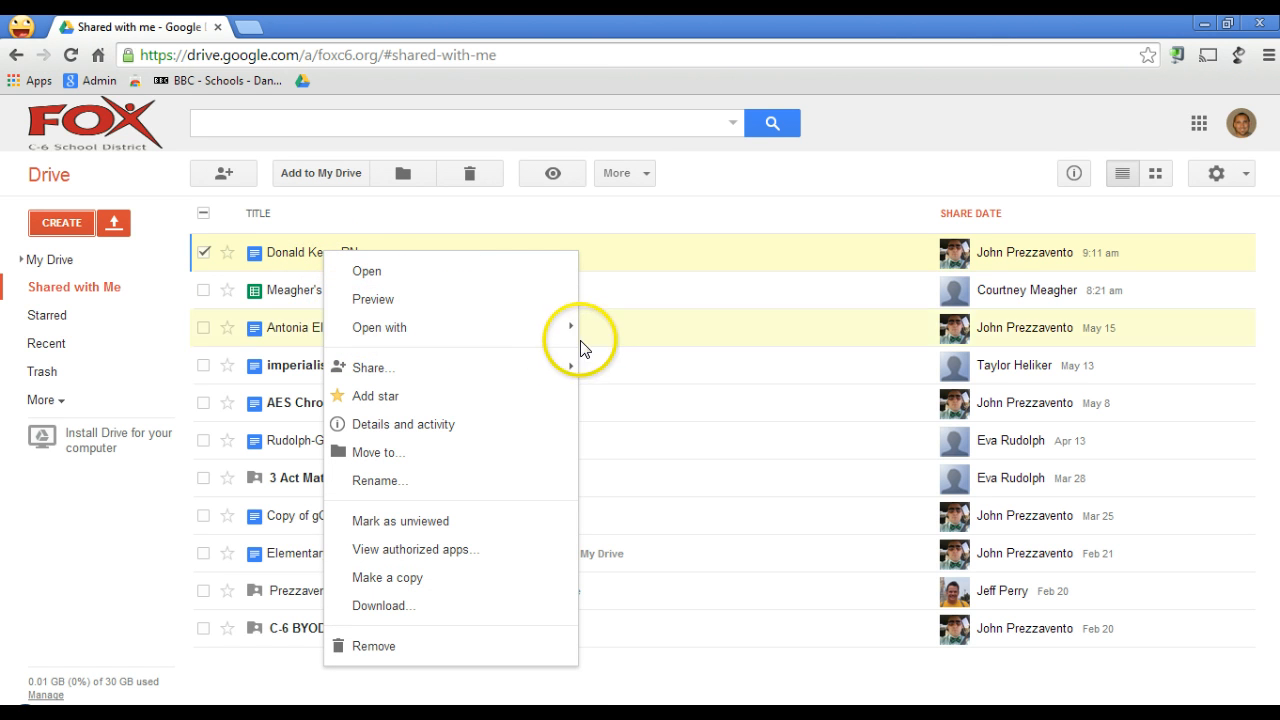
{"action": "mouse_move", "coordinate": [571, 334]}
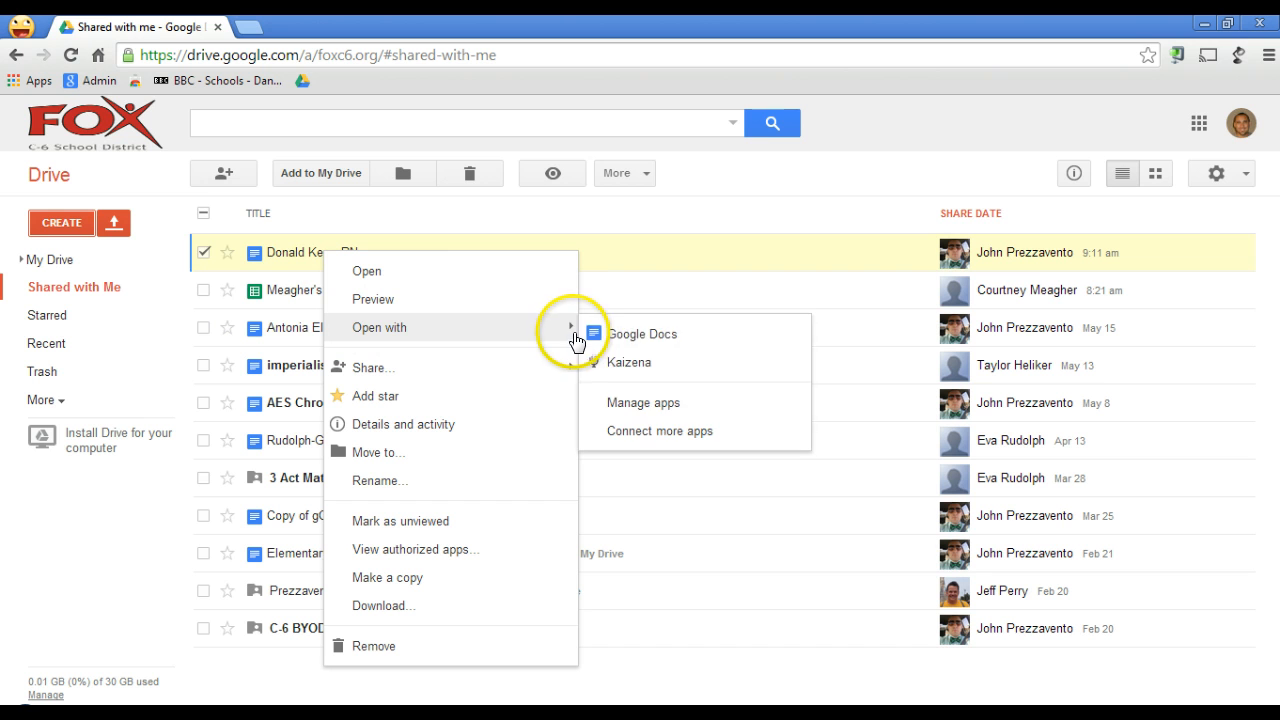
{"action": "left_click", "coordinate": [630, 366]}
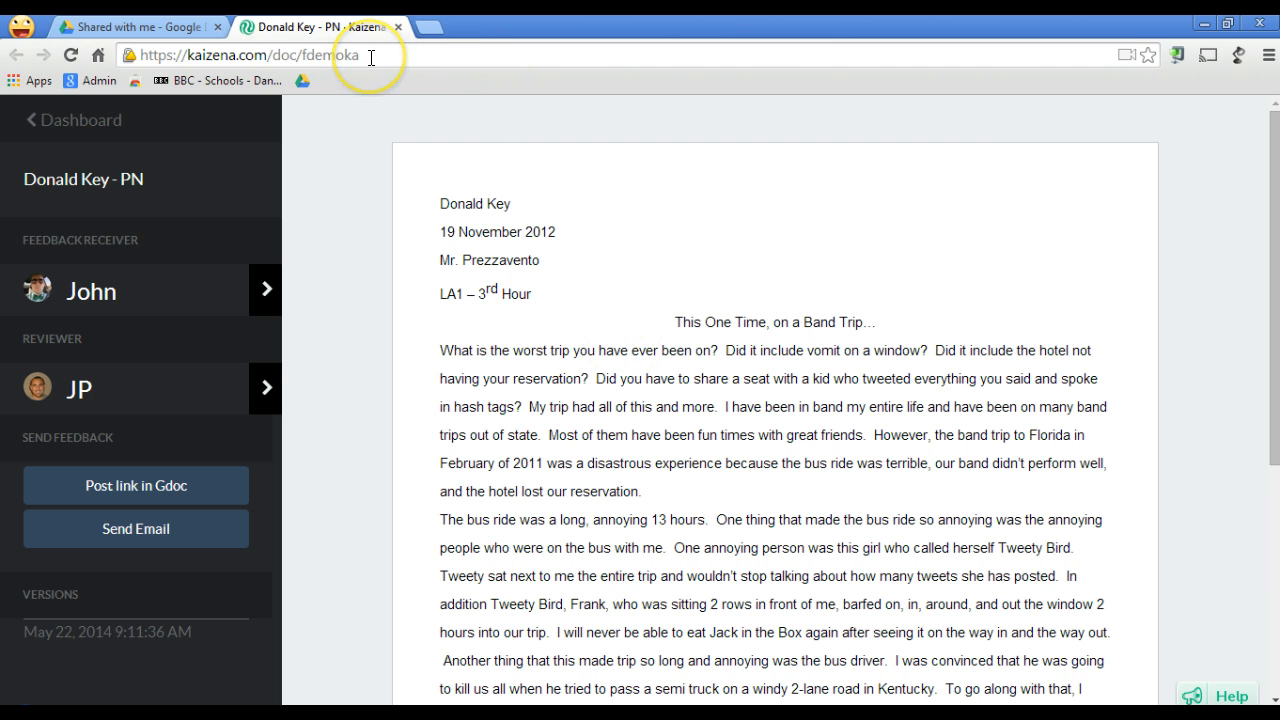
Examine the document's Kaizena address and the people available as feedback receiver, keeping the student selected
{"action": "left_click", "coordinate": [370, 57]}
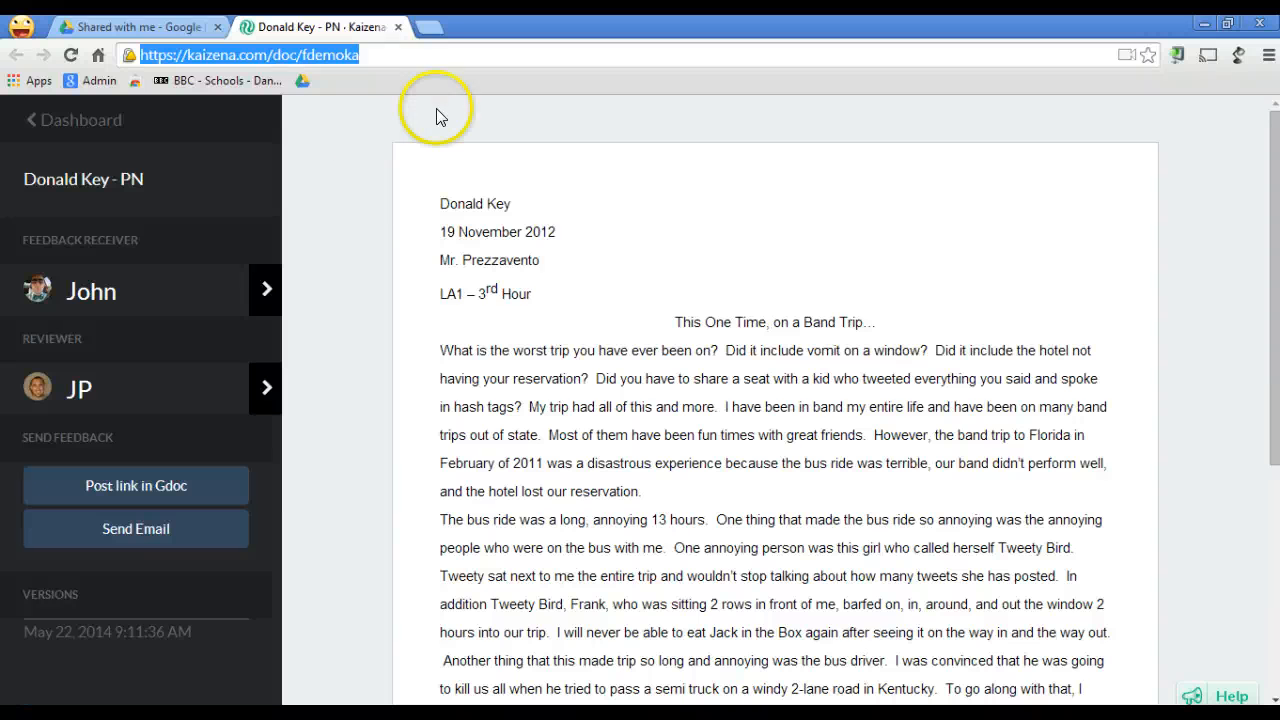
{"action": "left_click", "coordinate": [190, 242]}
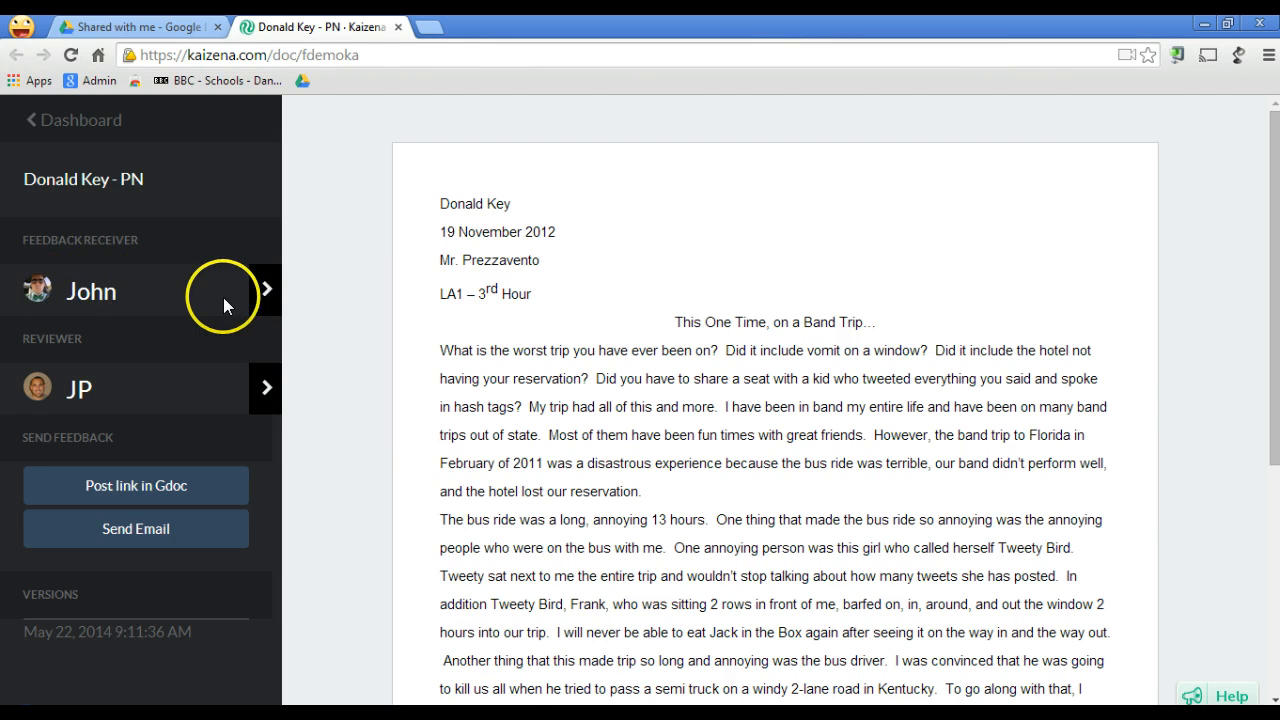
{"action": "left_click", "coordinate": [267, 296]}
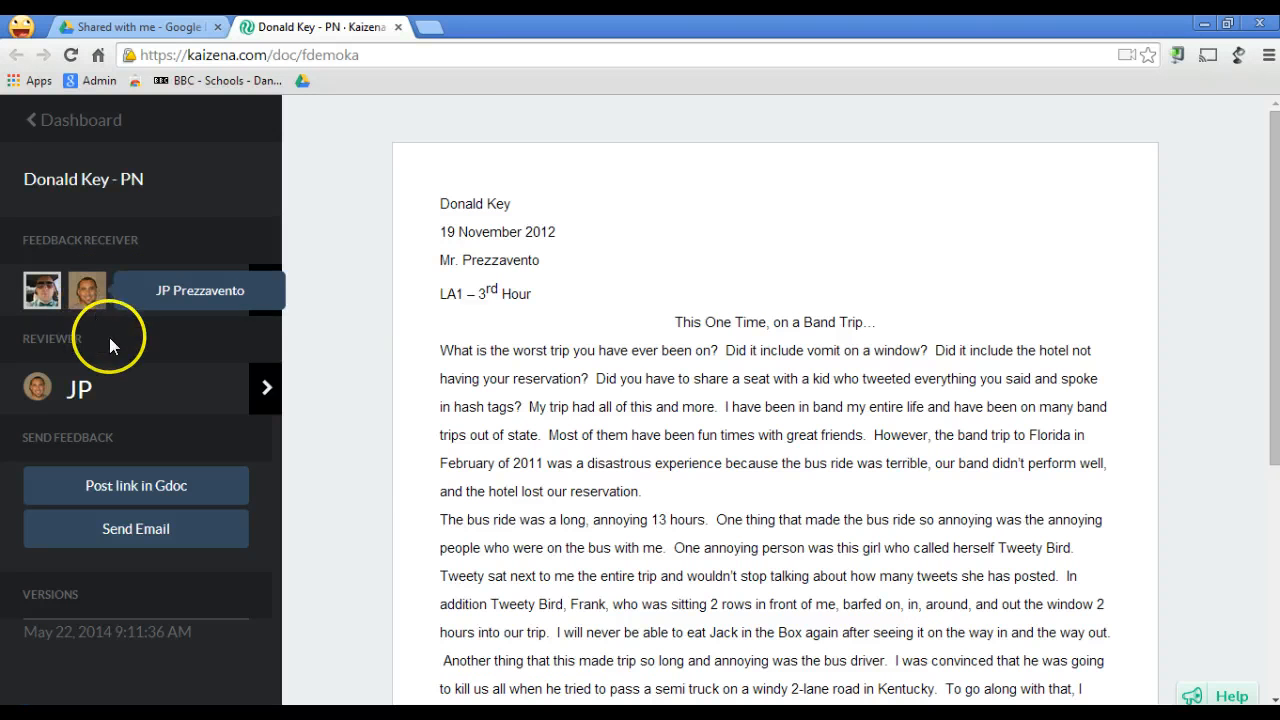
{"action": "left_click", "coordinate": [97, 295]}
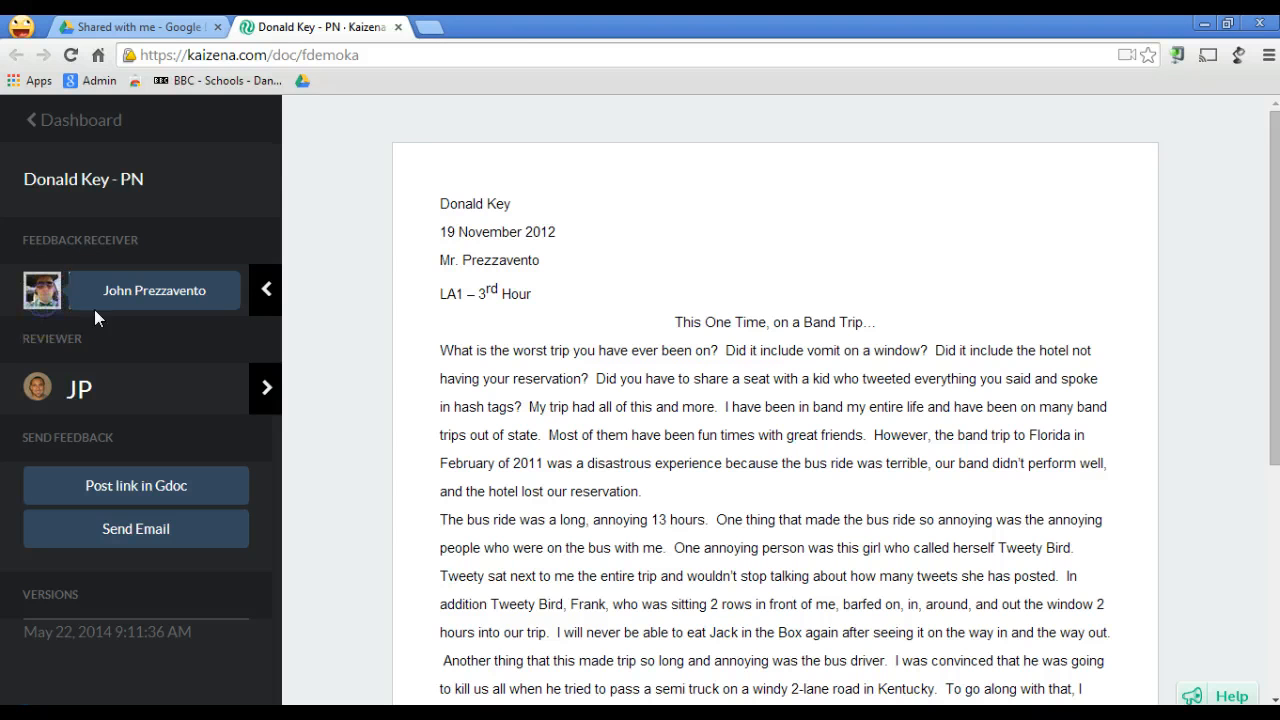
{"action": "left_click", "coordinate": [262, 290]}
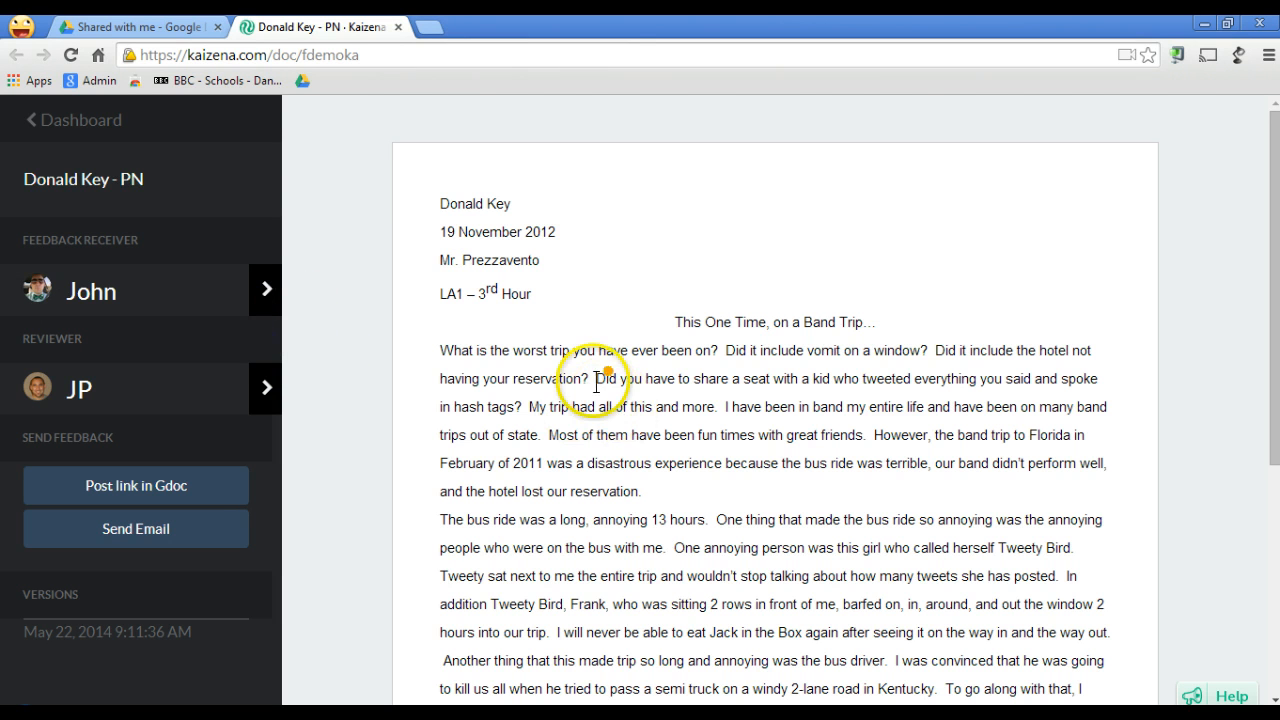
Highlight "The bus ride was a long, annoying 13 hours." and record a voice comment on it
{"action": "scroll", "coordinate": [598, 380], "scroll_direction": "down", "scroll_amount": 1}
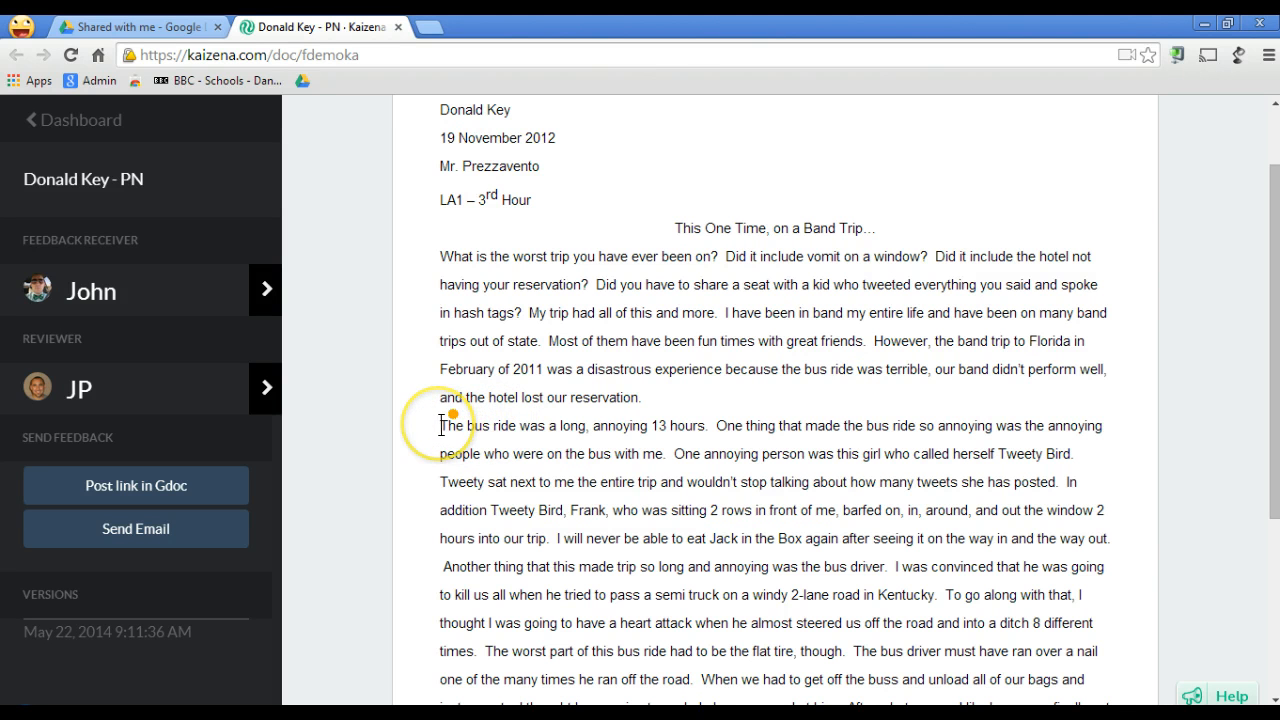
{"action": "left_click_drag", "start_coordinate": [441, 427], "coordinate": [708, 414]}
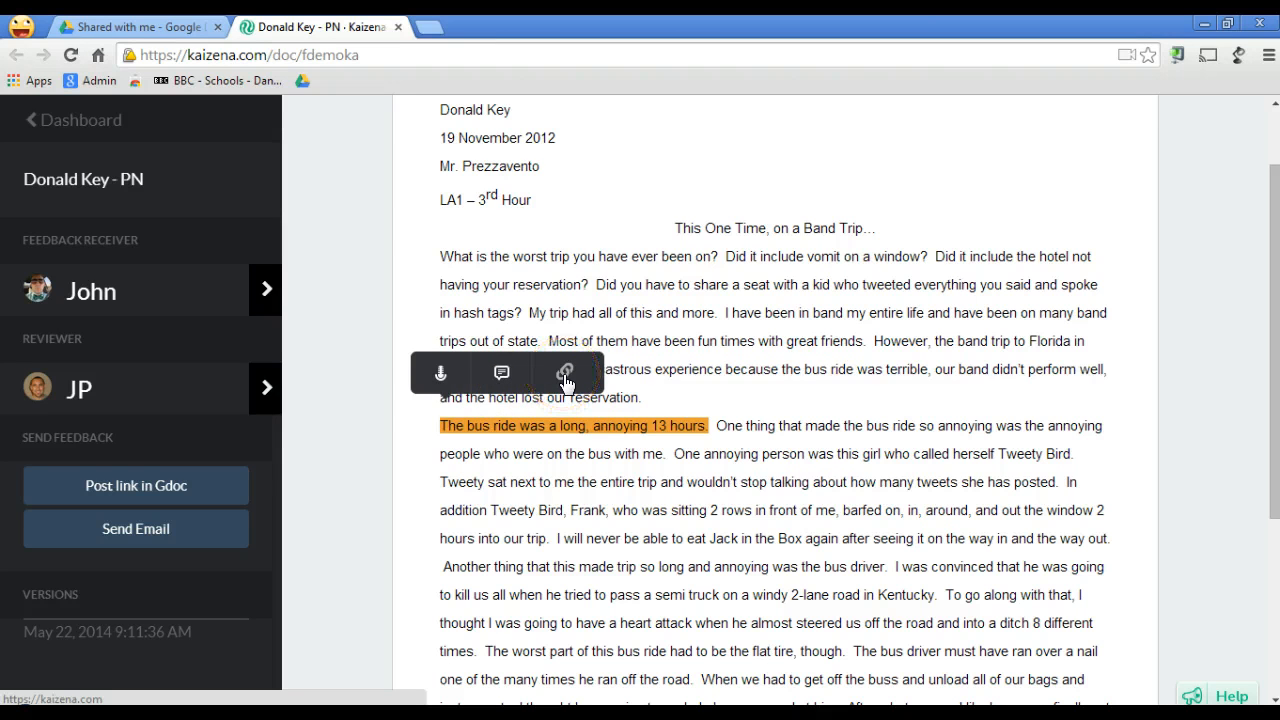
{"action": "left_click", "coordinate": [442, 375]}
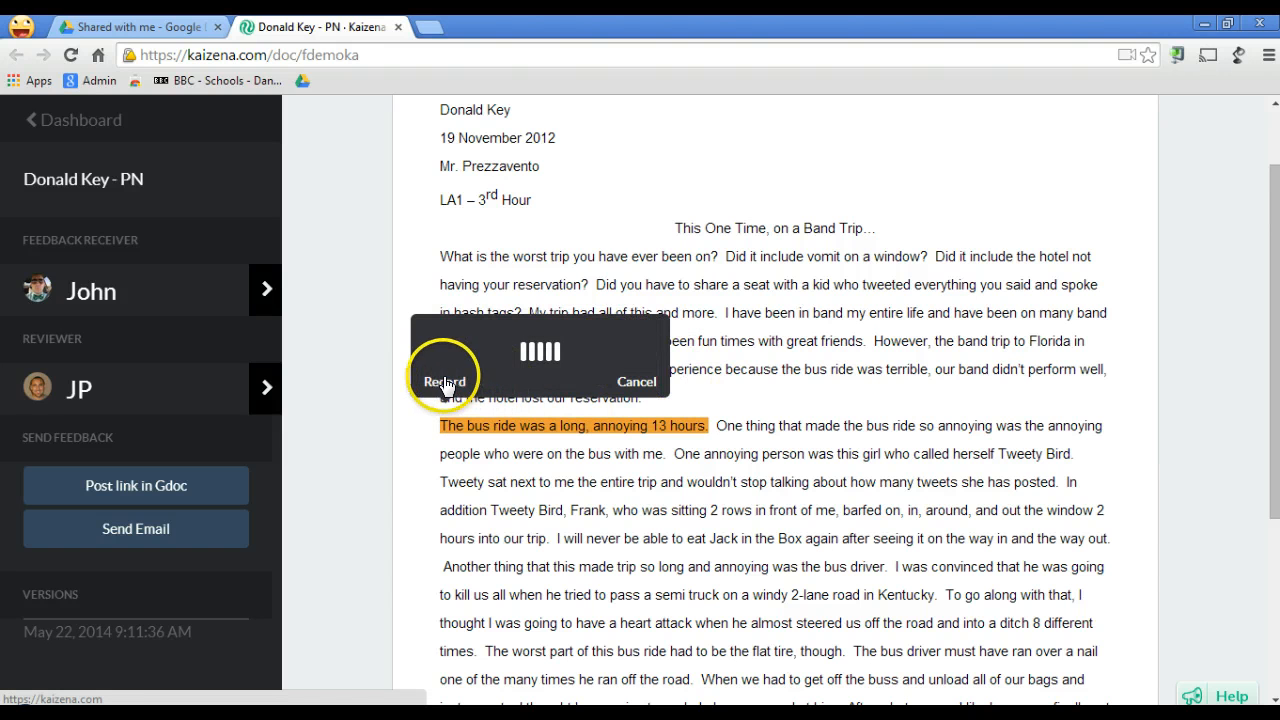
{"action": "left_click", "coordinate": [445, 382]}
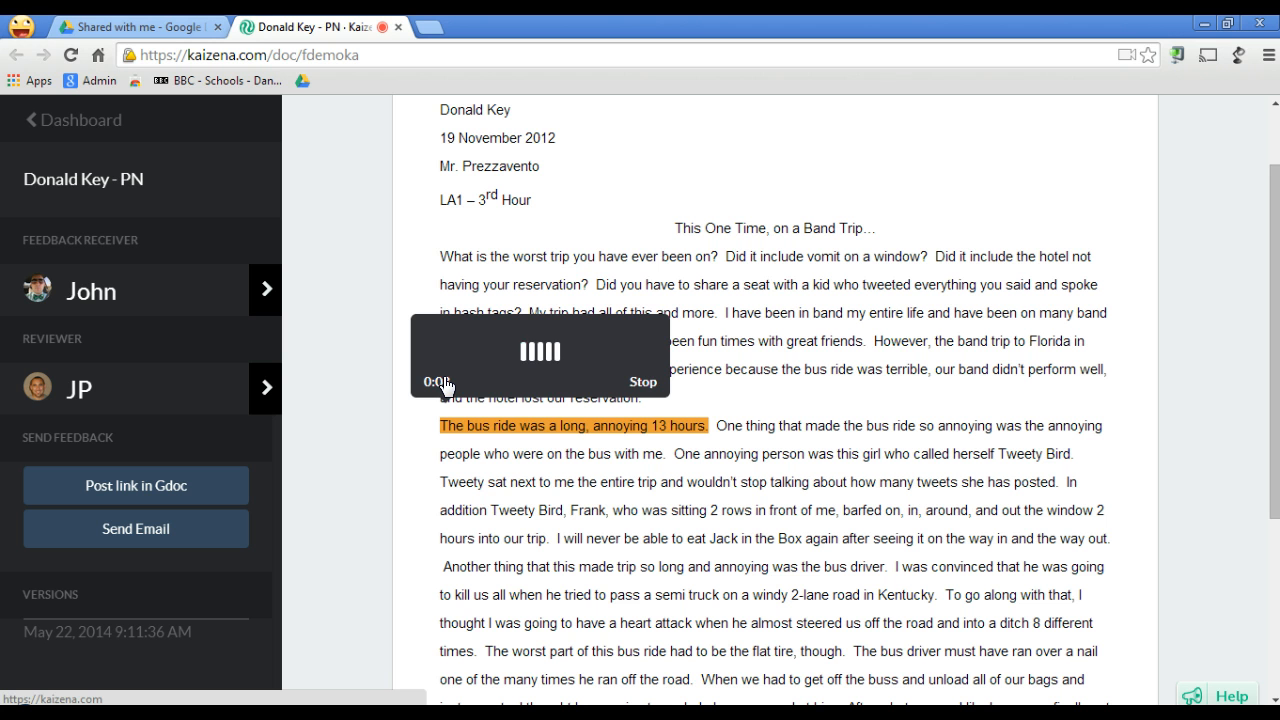
{"action": "left_click", "coordinate": [648, 382]}
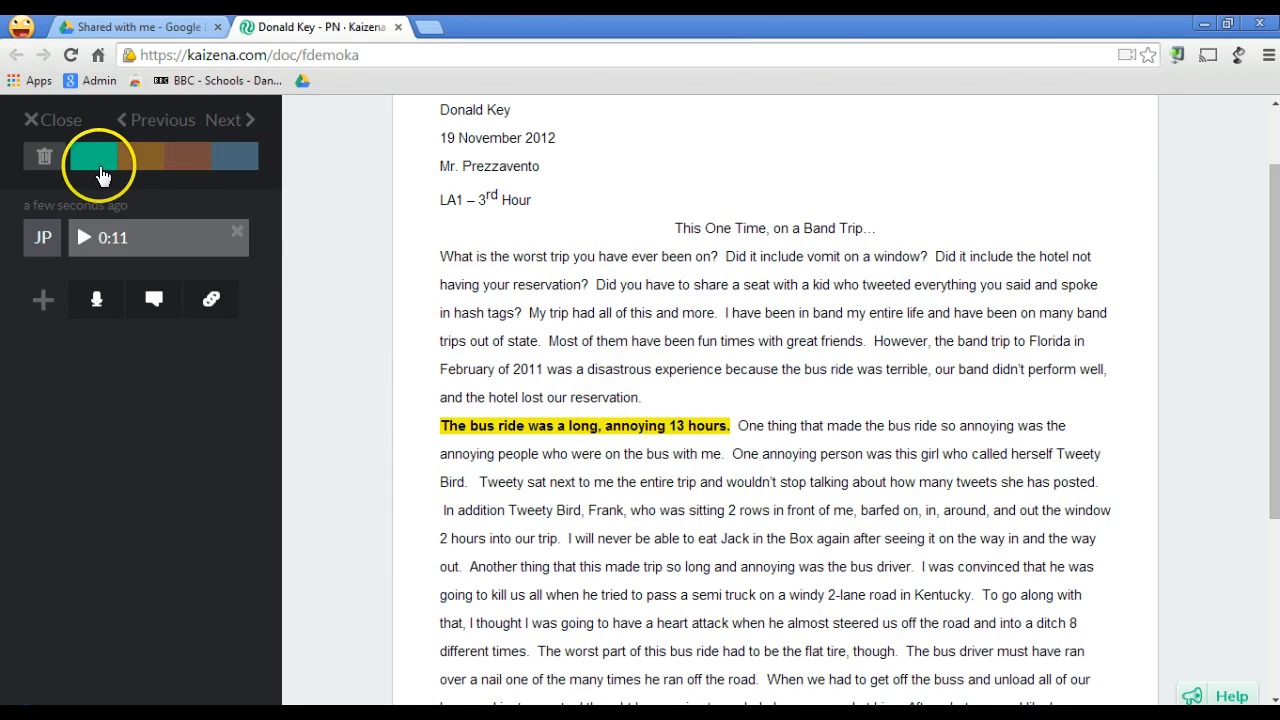
Try the available highlight colours on the bus ride sentence and set it to blue
{"action": "left_click", "coordinate": [97, 160]}
{"action": "left_click", "coordinate": [146, 162]}
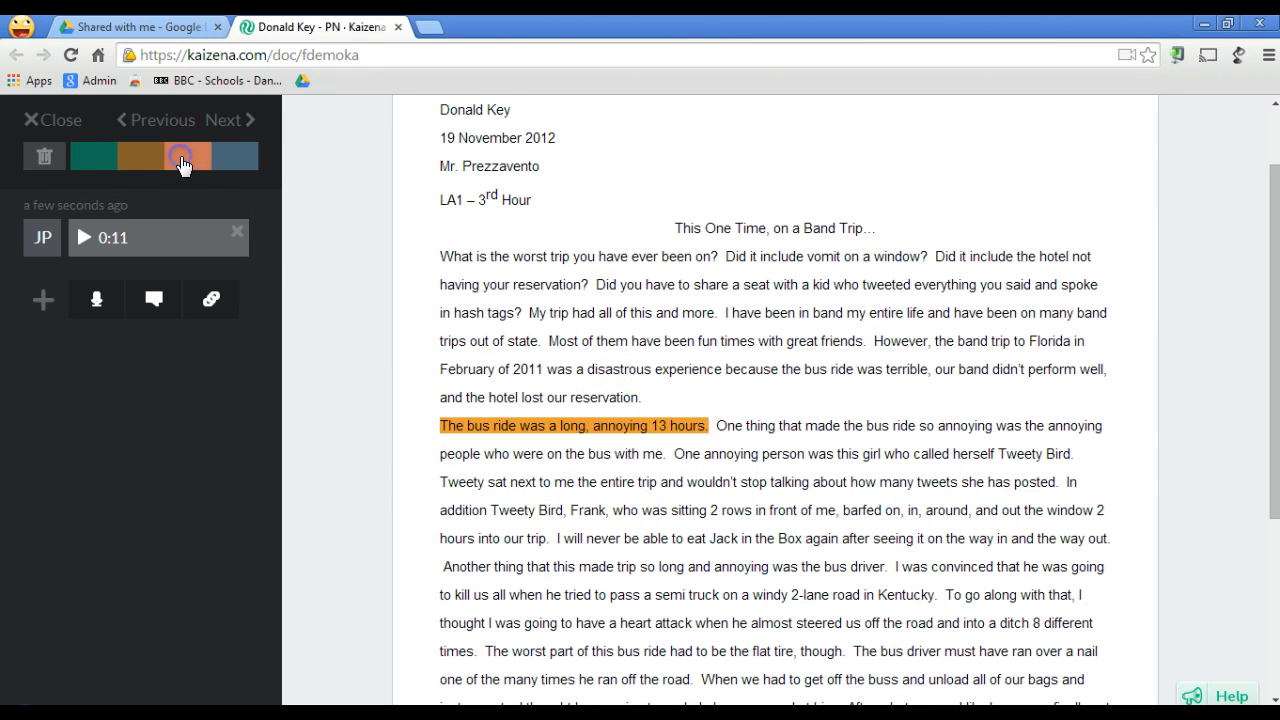
{"action": "left_click", "coordinate": [185, 162]}
{"action": "left_click", "coordinate": [221, 162]}
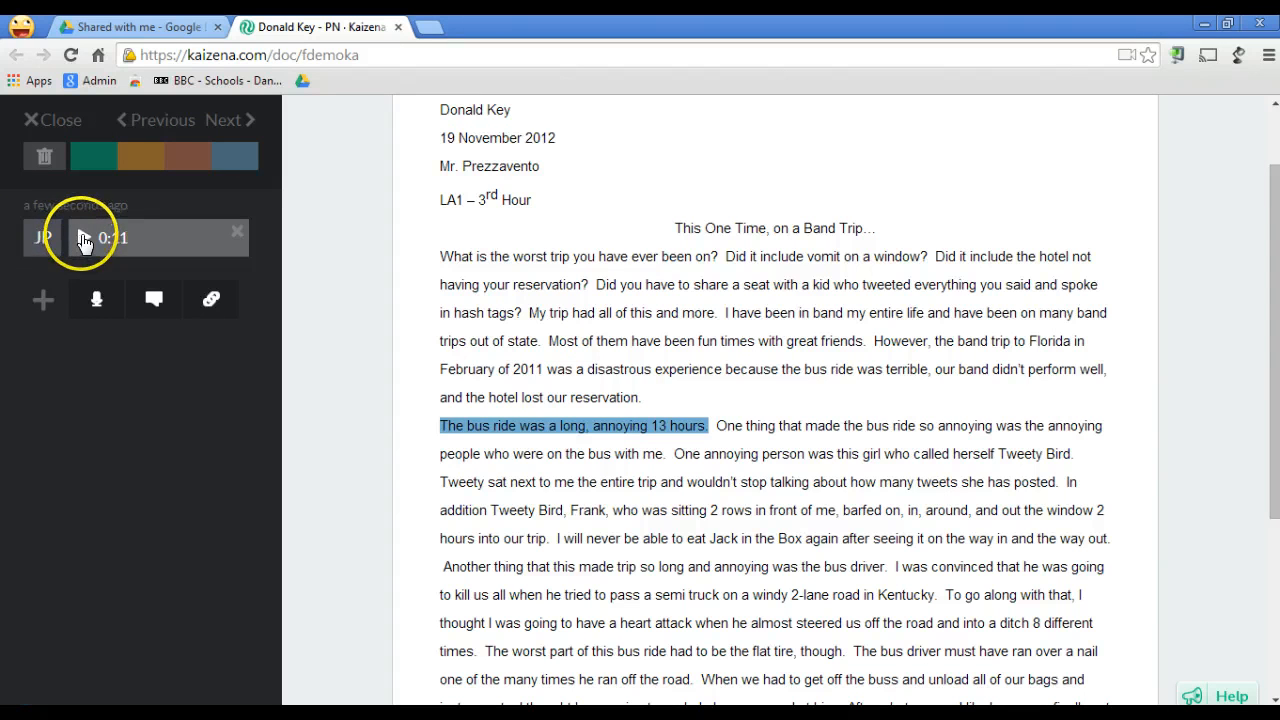
Play back part of the recorded voice comment, stop it and close the comment view
{"action": "left_click", "coordinate": [84, 240]}
{"action": "left_click", "coordinate": [84, 240]}
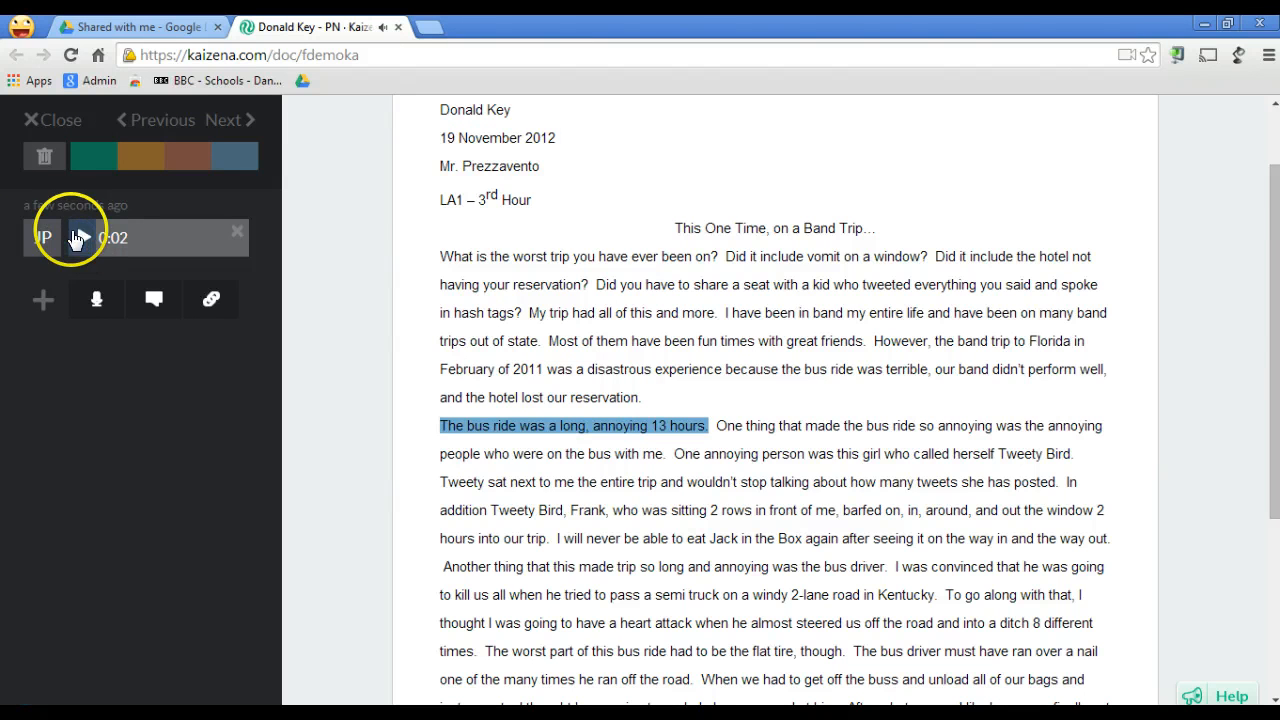
{"action": "left_click", "coordinate": [52, 120]}
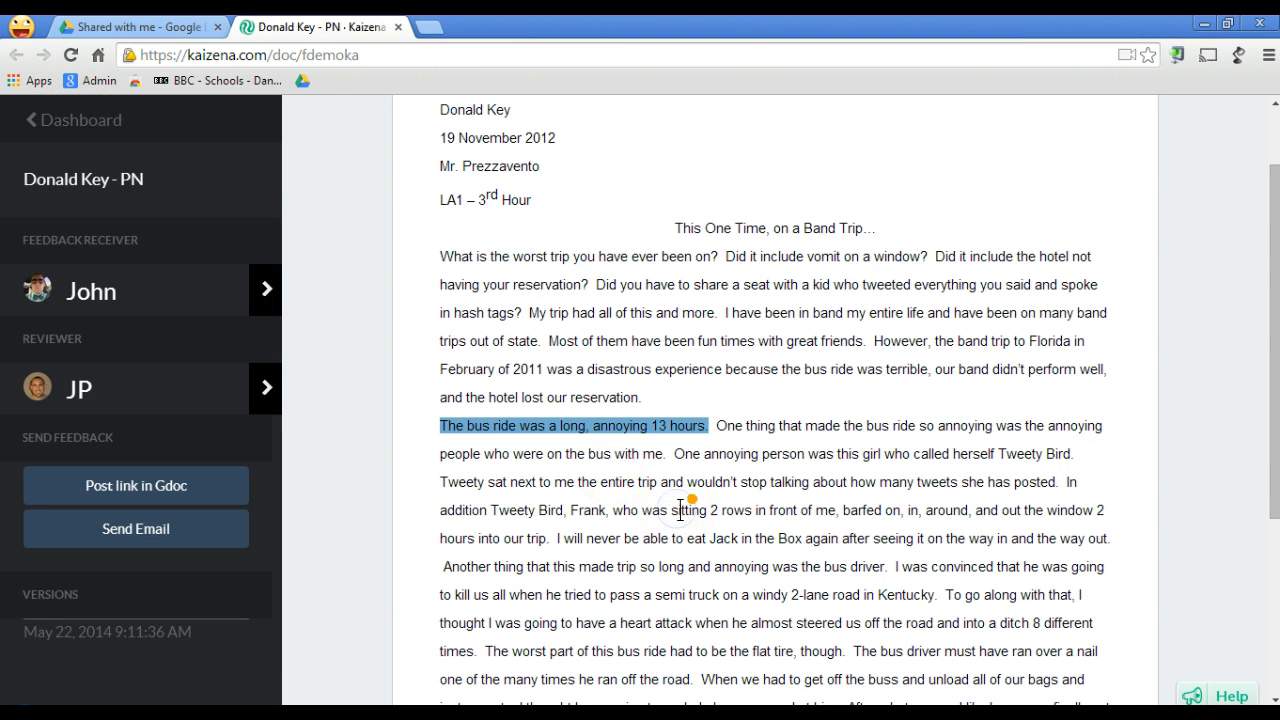
Highlight "Boy was I wrong!" at the end of the essay and try to record a voice comment on it
{"action": "scroll", "coordinate": [680, 511], "scroll_direction": "down", "scroll_amount": 3}
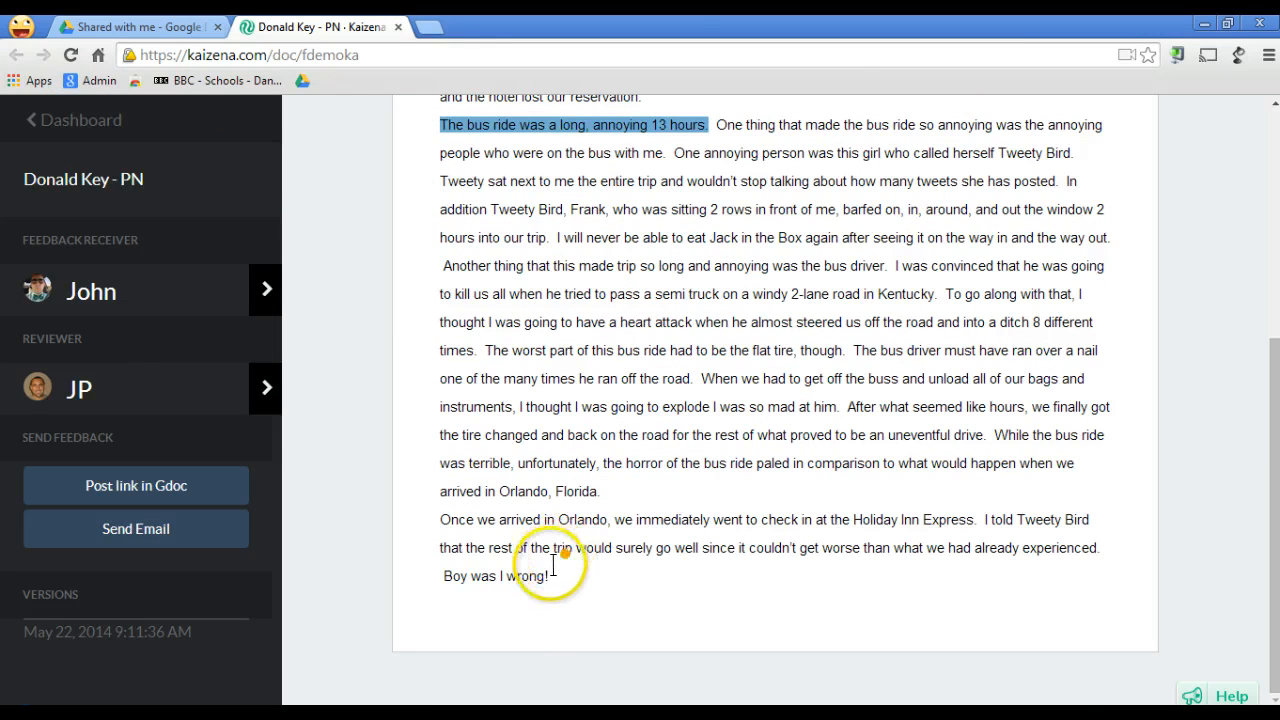
{"action": "left_click_drag", "start_coordinate": [550, 575], "coordinate": [448, 577]}
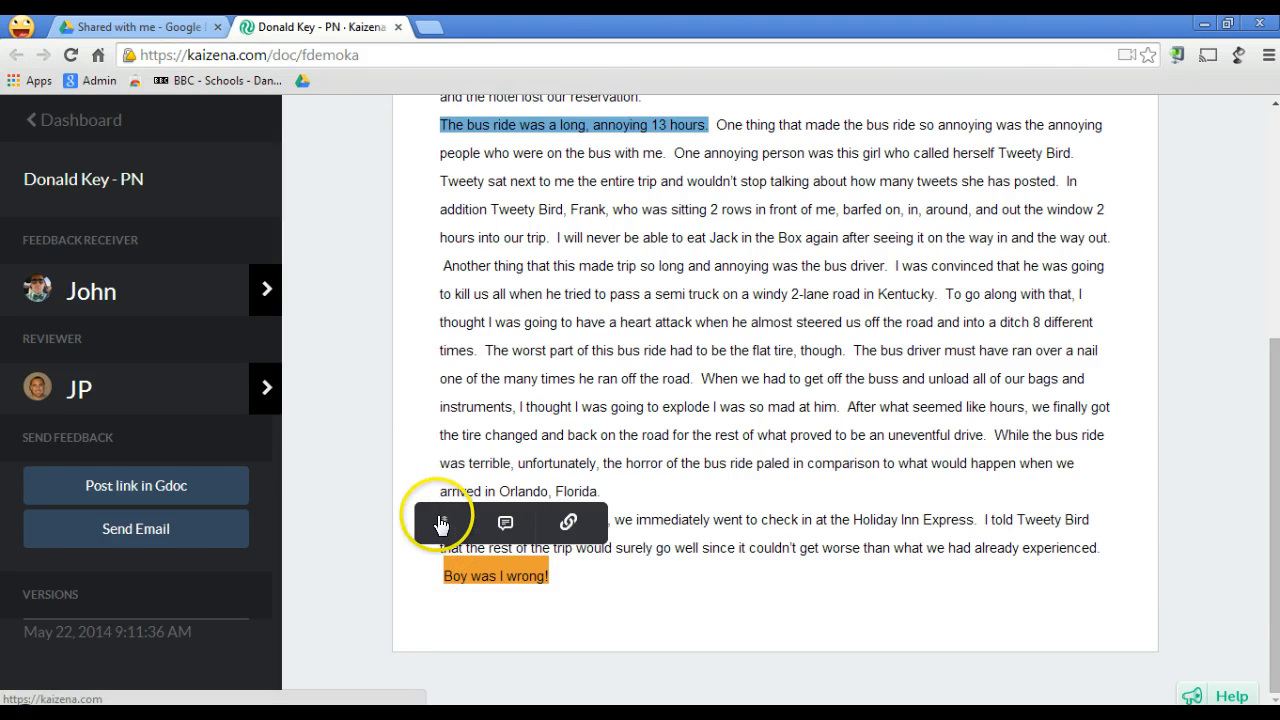
{"action": "left_click", "coordinate": [441, 524]}
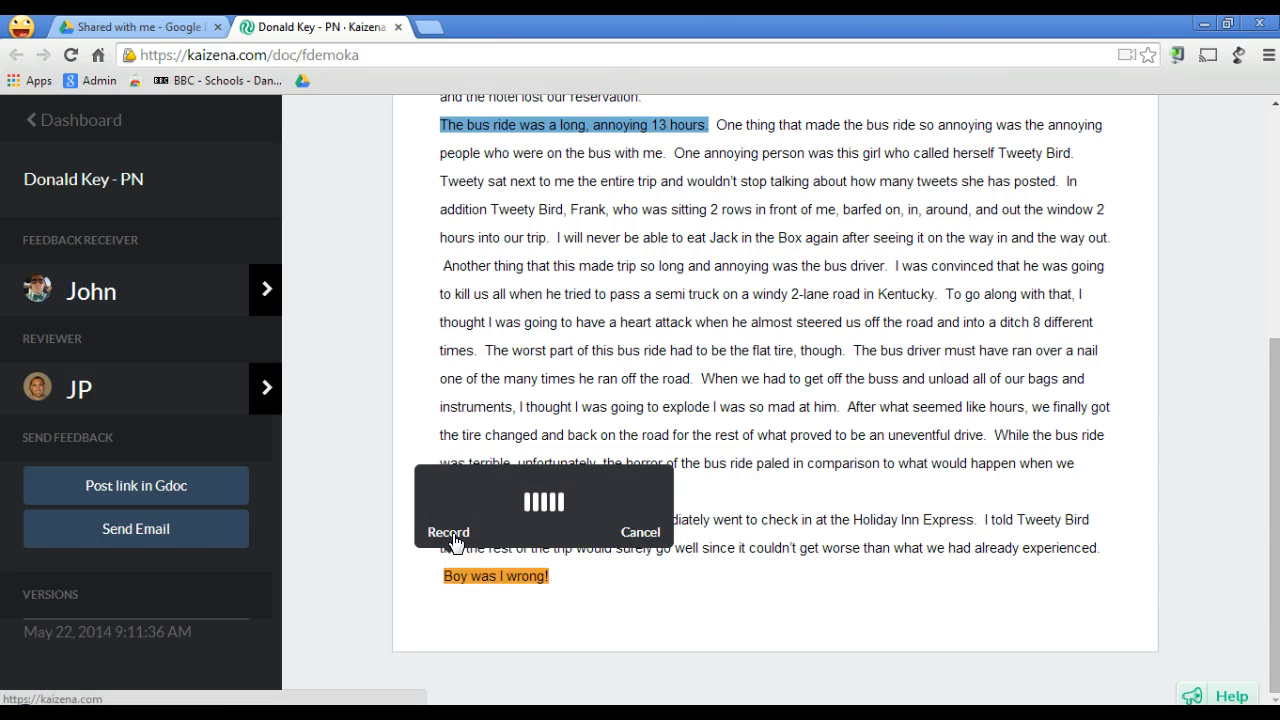
{"action": "left_click", "coordinate": [450, 532]}
{"action": "left_click", "coordinate": [645, 530]}
Change the highlight colour of "Boy was I wrong!" to red and close its comment view
{"action": "left_click", "coordinate": [528, 574]}
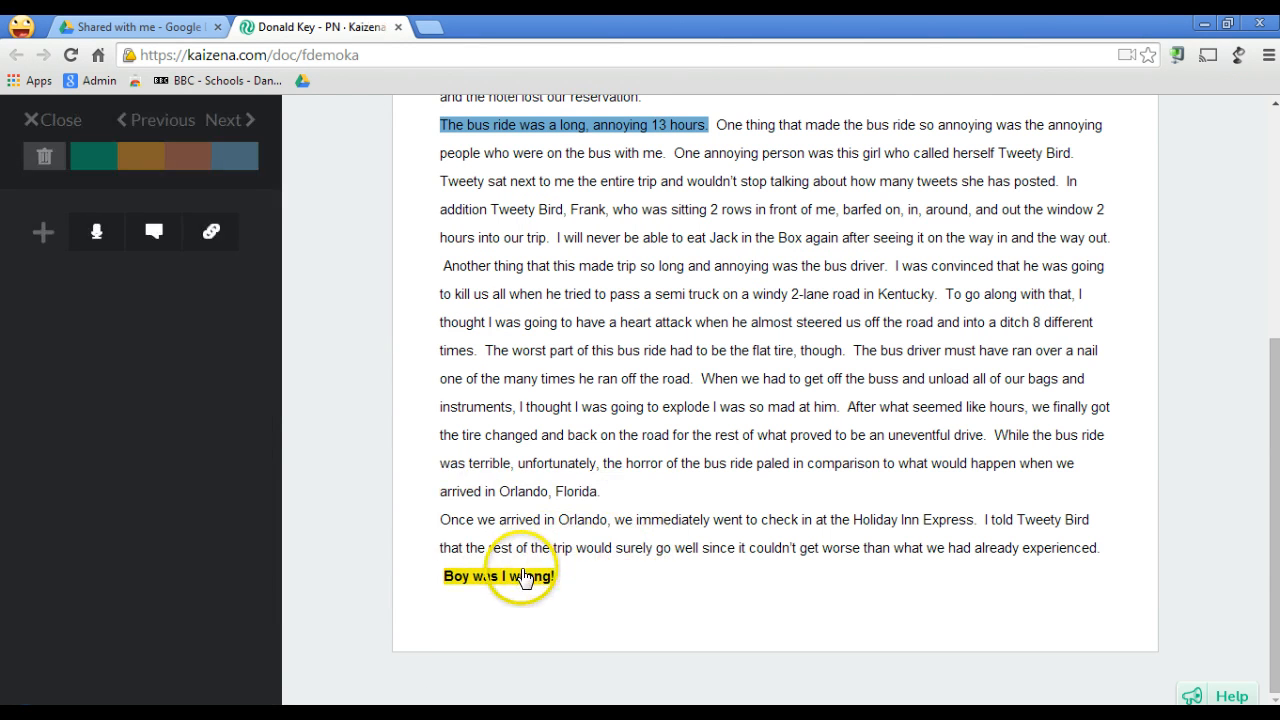
{"action": "left_click", "coordinate": [190, 157]}
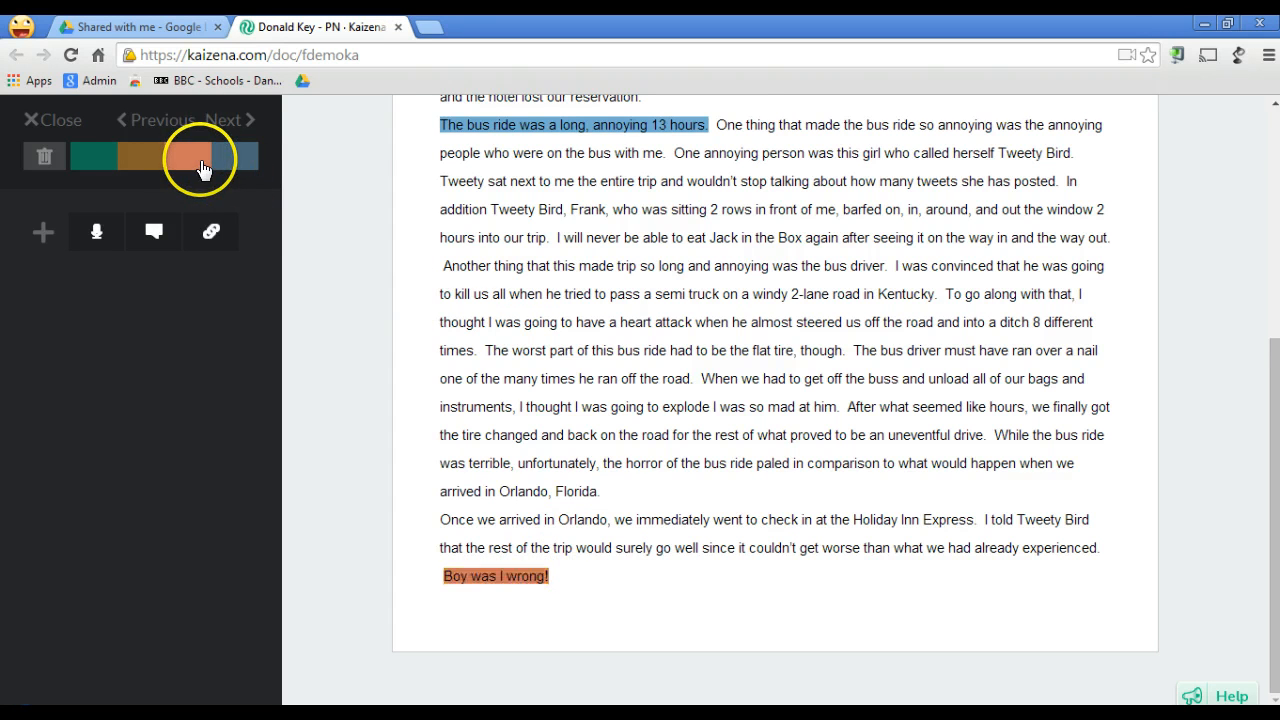
{"action": "left_click", "coordinate": [603, 592]}
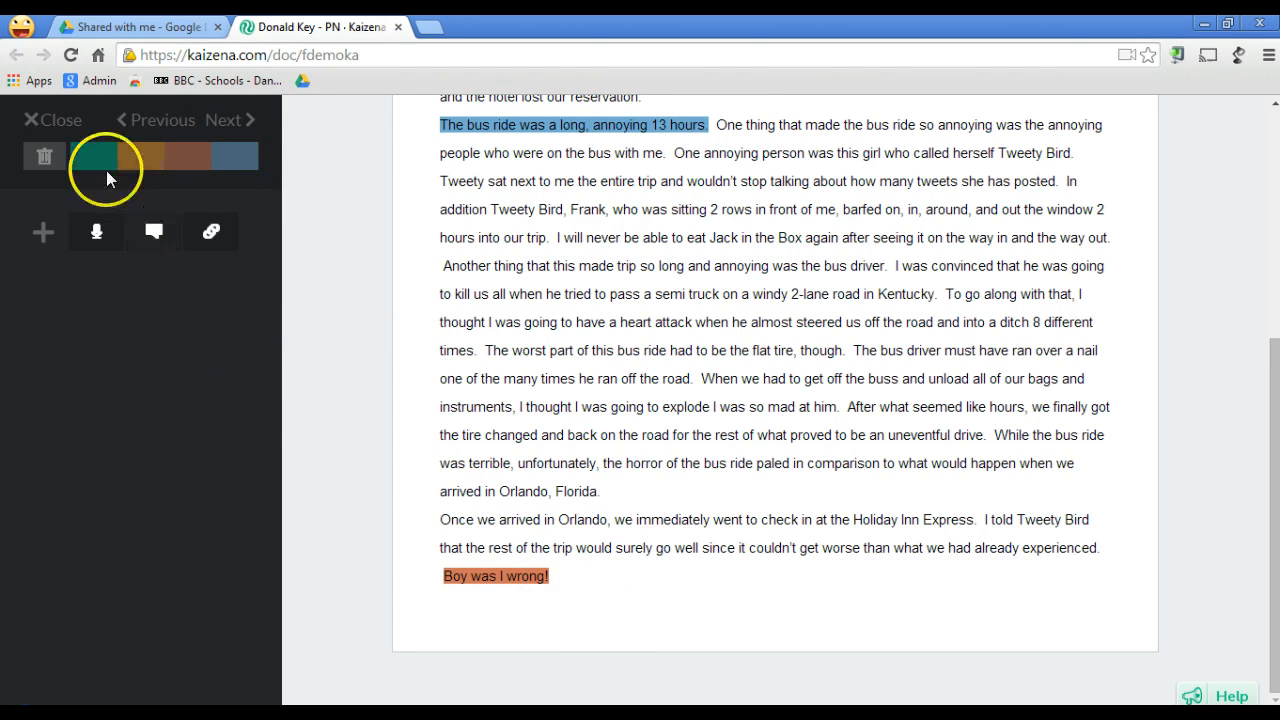
{"action": "left_click", "coordinate": [63, 121]}
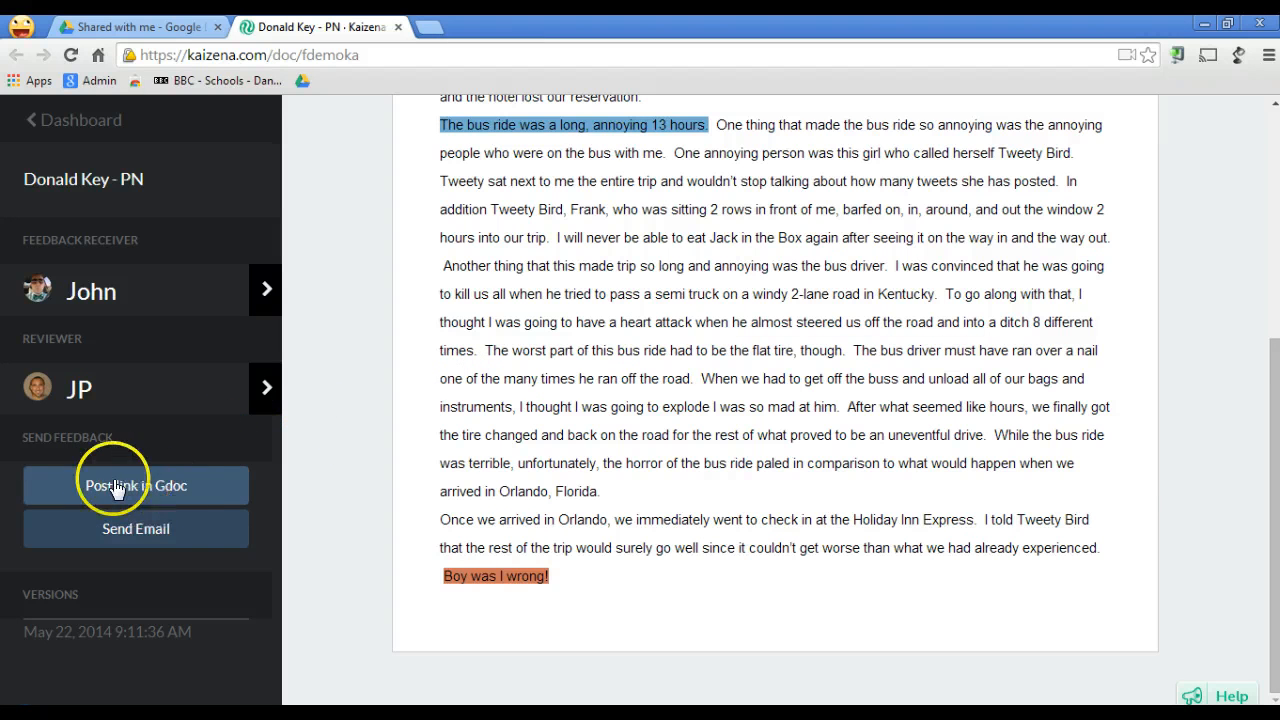
Post a link to the feedback in the essay's Google Doc and dismiss the confirmation
{"action": "left_click", "coordinate": [55, 487]}
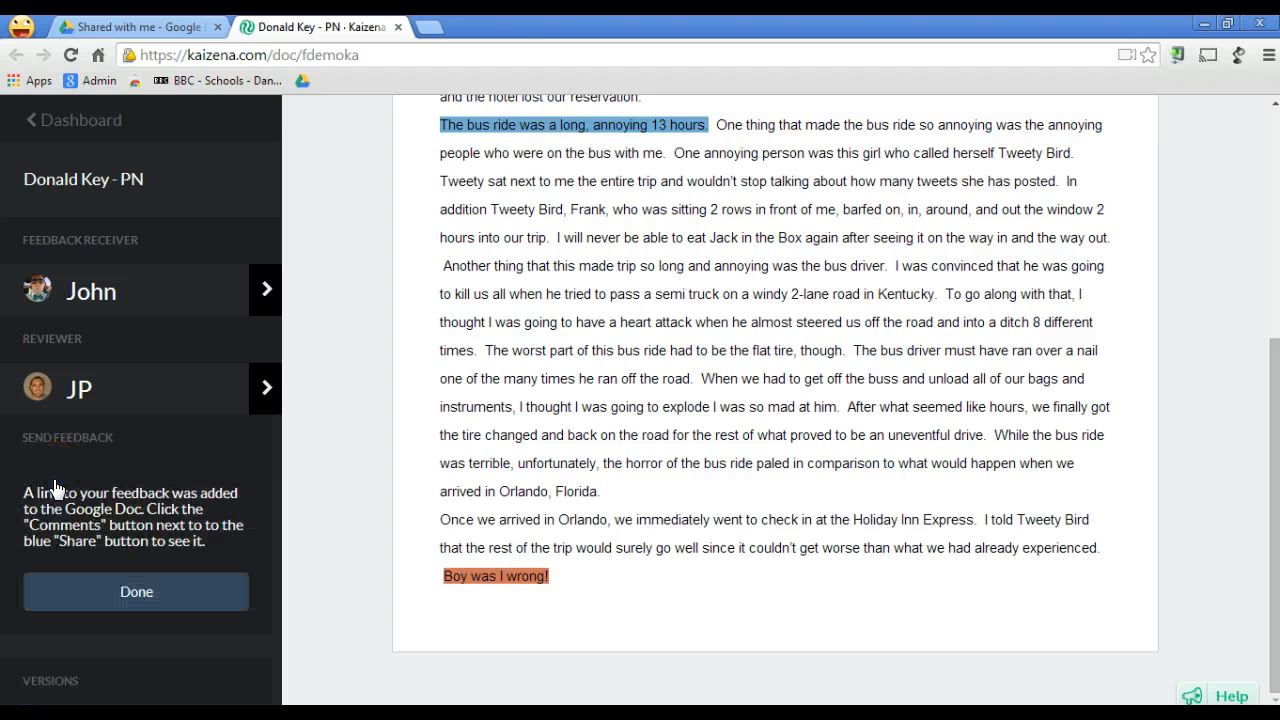
{"action": "left_click", "coordinate": [155, 592]}
{"action": "left_click", "coordinate": [180, 538]}
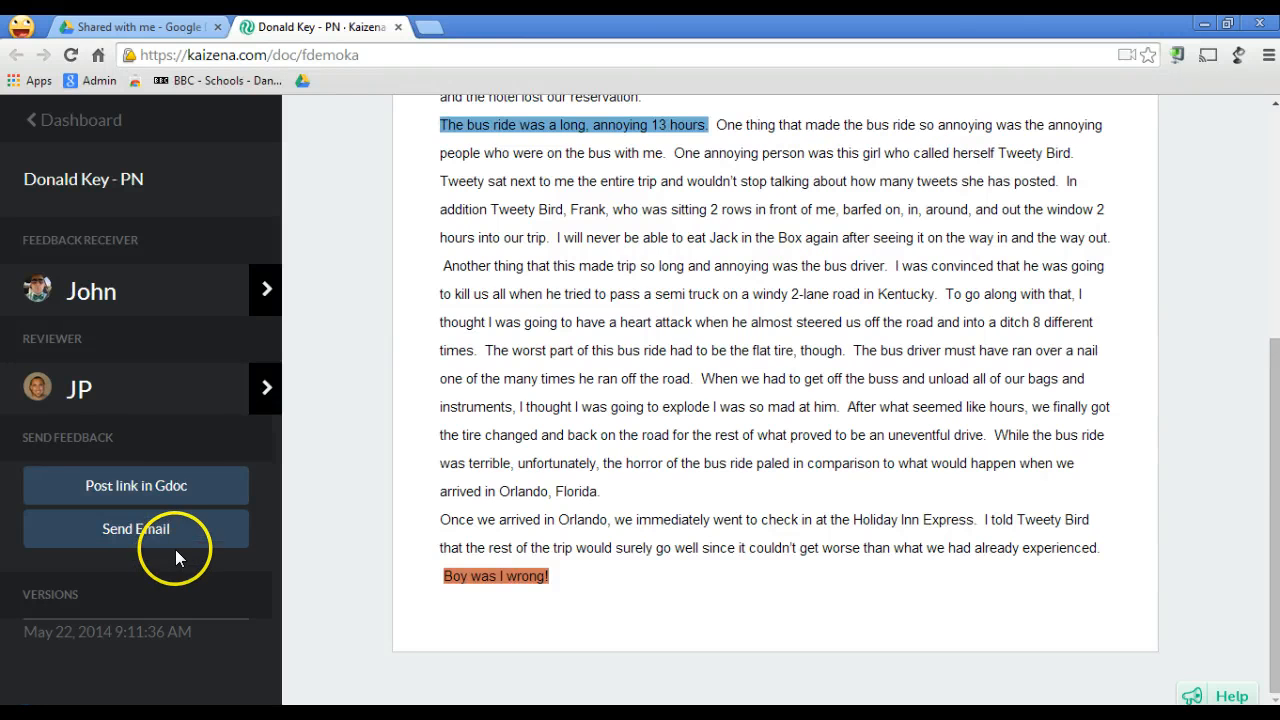
{"action": "left_click", "coordinate": [120, 538]}
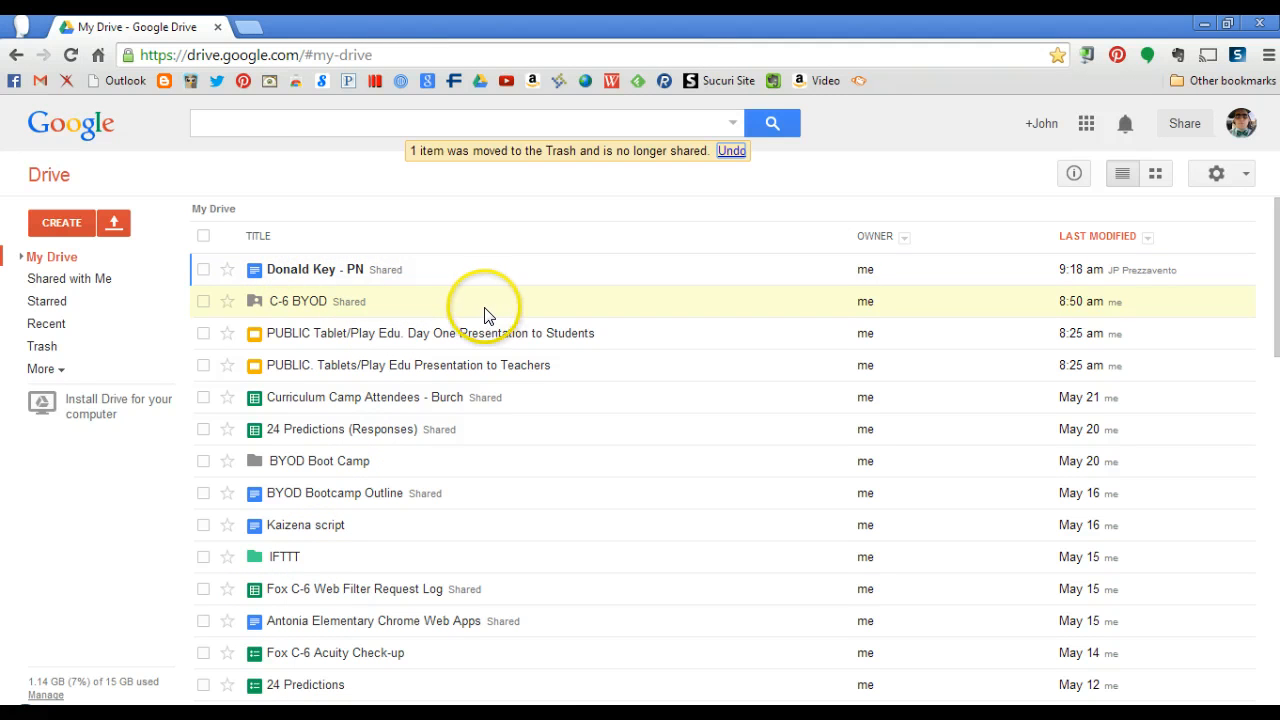
From the student's Drive, open the reviewed essay, show its comments and follow the Kaizena feedback link
{"action": "left_click", "coordinate": [331, 277]}
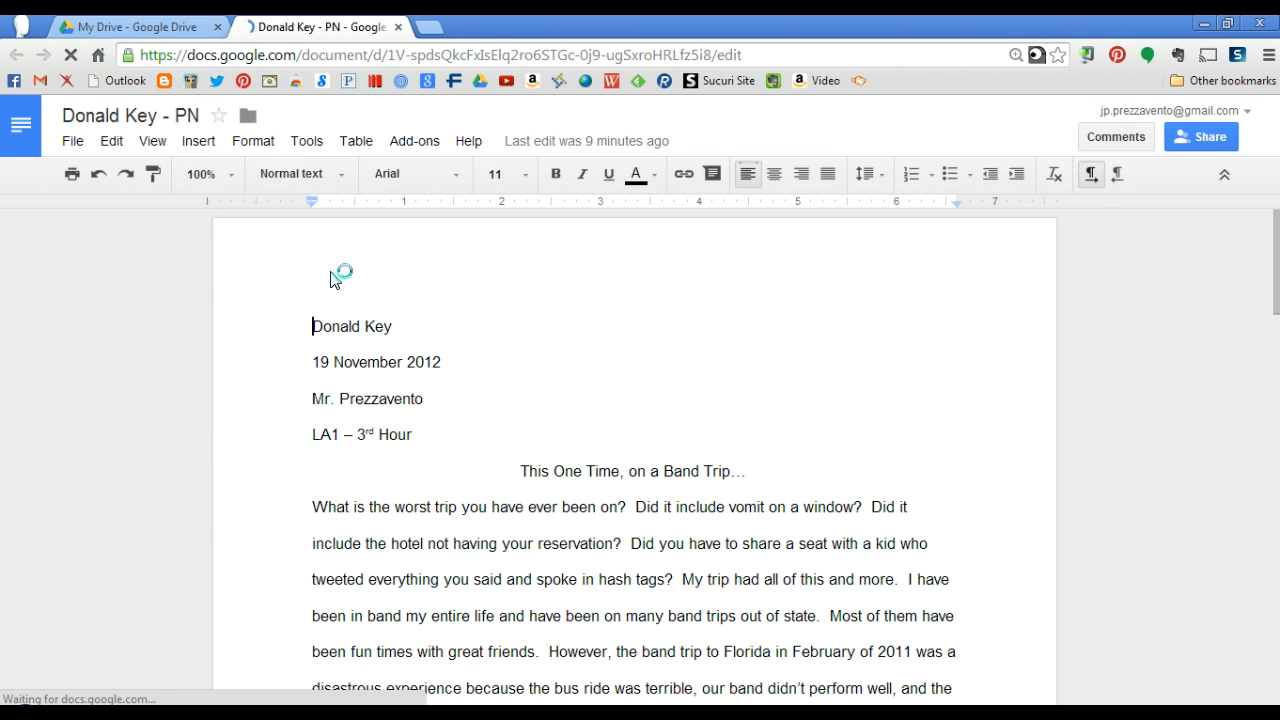
{"action": "left_click", "coordinate": [1118, 138]}
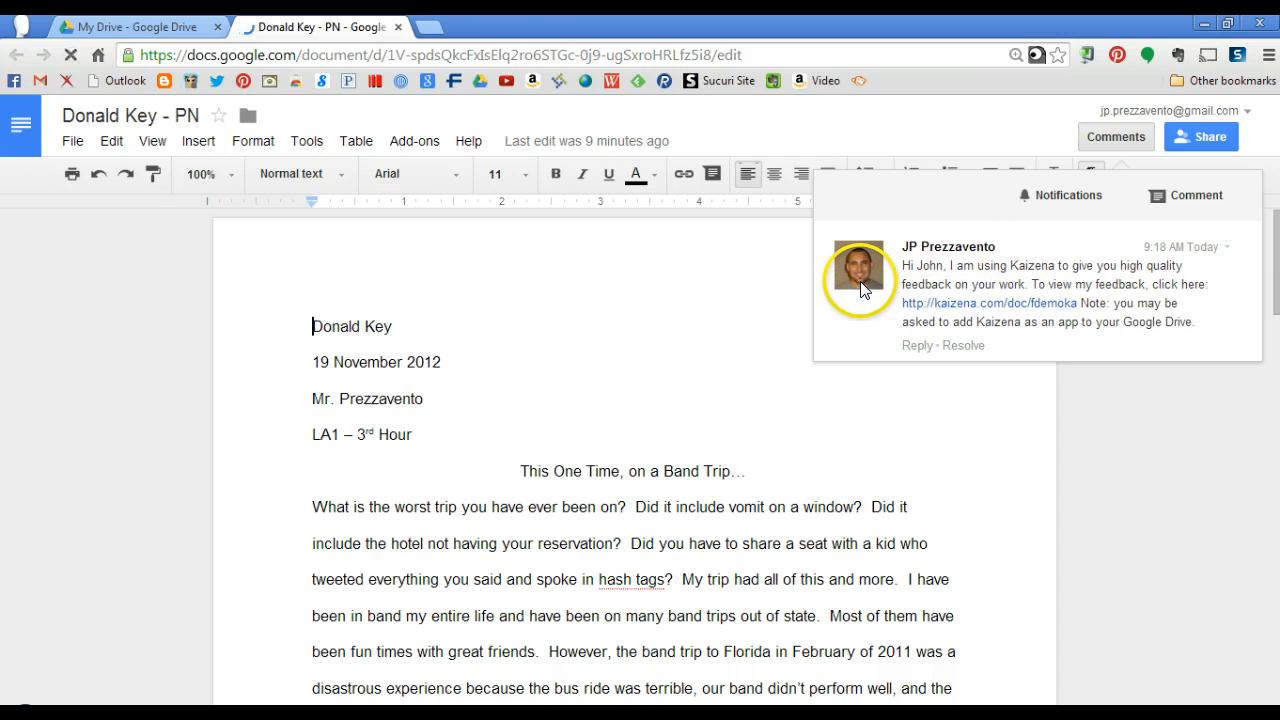
{"action": "mouse_move", "coordinate": [862, 287]}
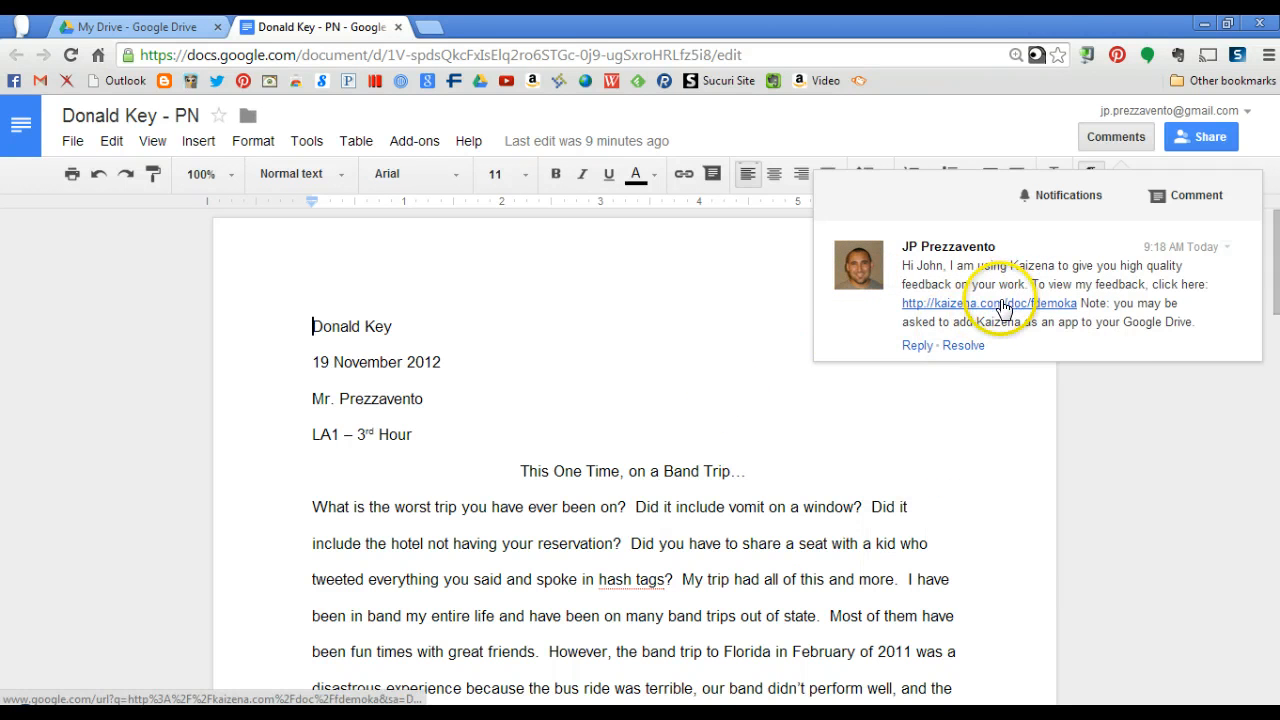
{"action": "left_click", "coordinate": [1003, 306]}
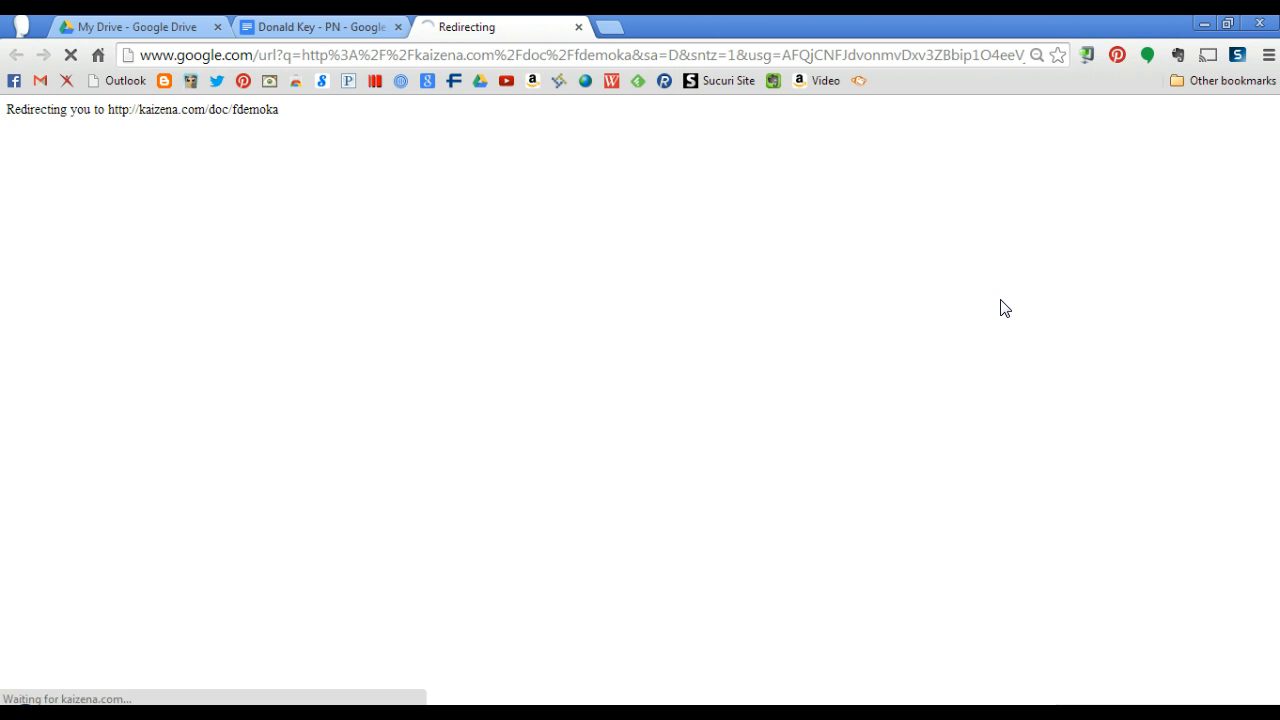